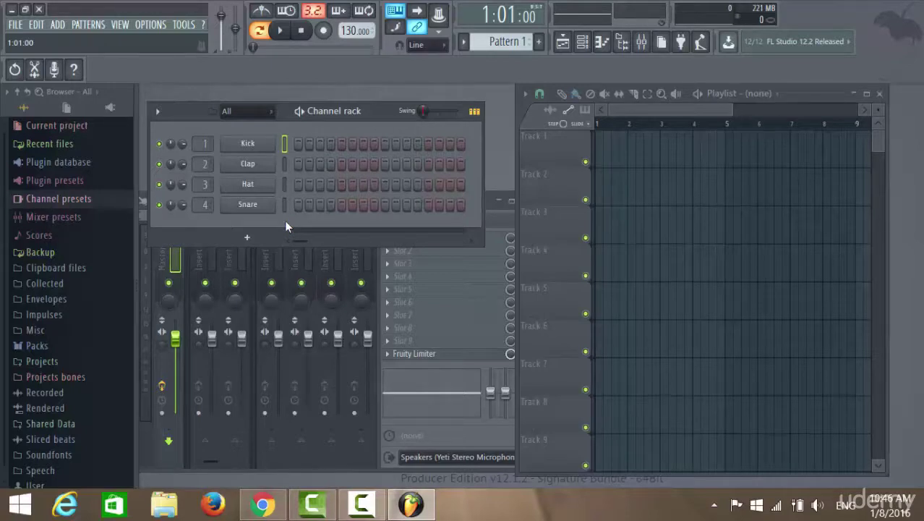
- Add a 3x Osc generator from the full plugin list as a new channel in the channel rack
{"action": "left_click", "coordinate": [248, 241]}
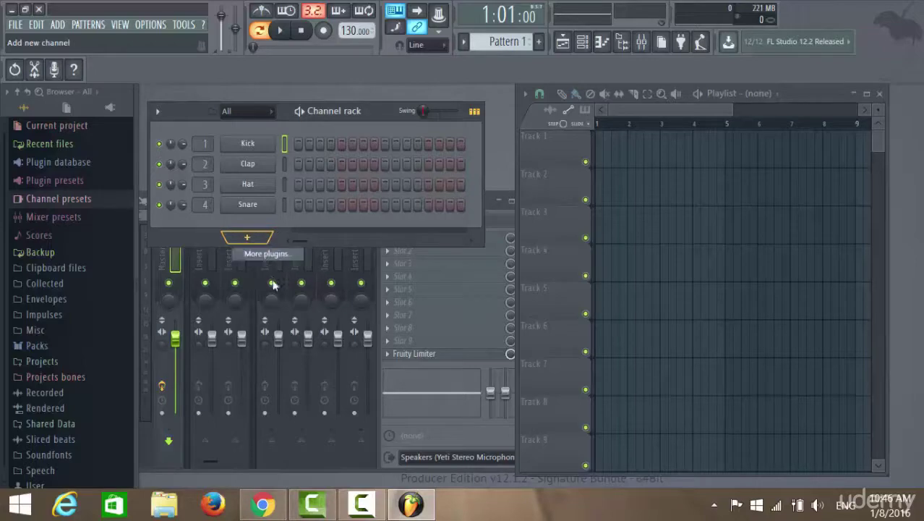
{"action": "left_click", "coordinate": [262, 251]}
{"action": "left_click", "coordinate": [343, 62]}
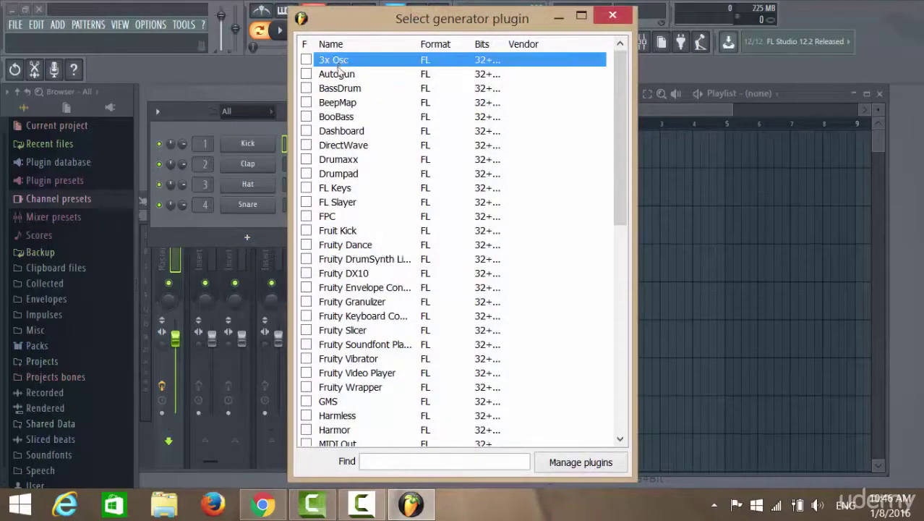
{"action": "left_click_drag", "start_coordinate": [456, 22], "coordinate": [423, 25]}
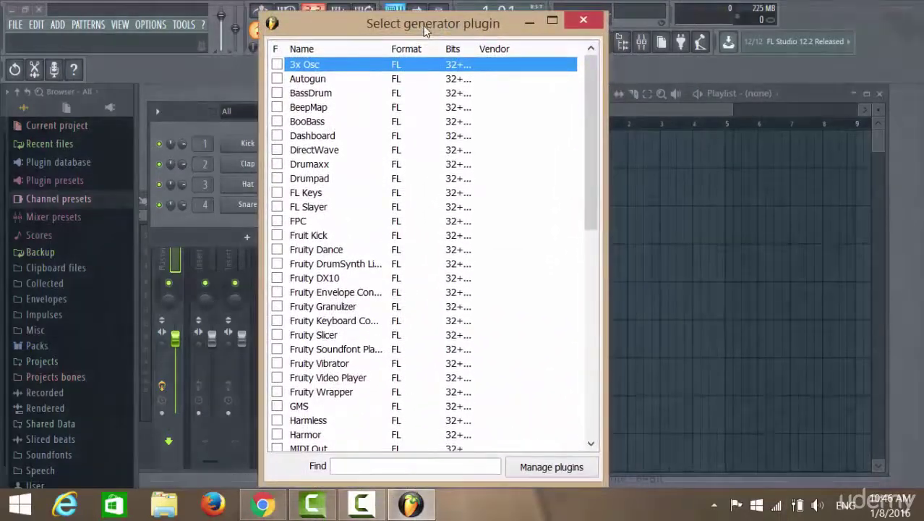
{"action": "scroll", "coordinate": [427, 217], "scroll_direction": "down", "scroll_amount": 6}
{"action": "scroll", "coordinate": [429, 214], "scroll_direction": "up", "scroll_amount": 6}
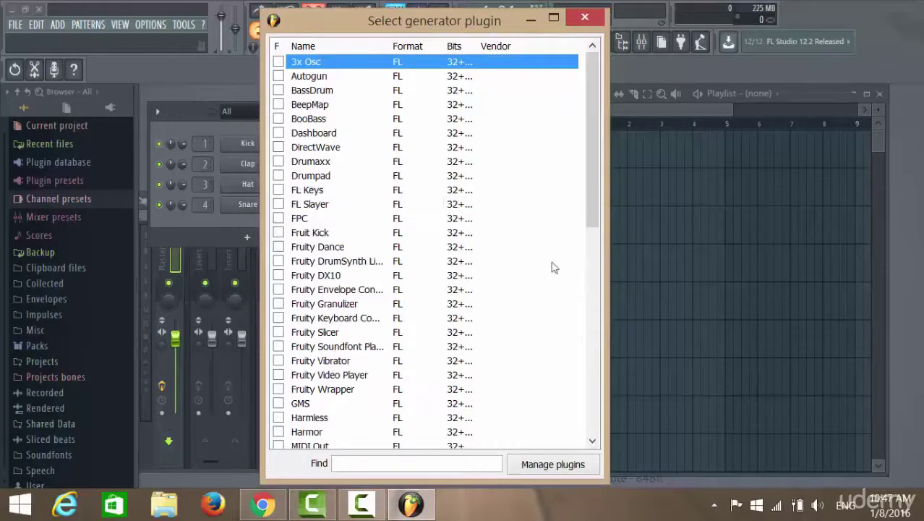
{"action": "scroll", "coordinate": [408, 200], "scroll_direction": "down", "scroll_amount": 7}
{"action": "scroll", "coordinate": [413, 202], "scroll_direction": "up", "scroll_amount": 7}
{"action": "scroll", "coordinate": [449, 254], "scroll_direction": "down", "scroll_amount": 10}
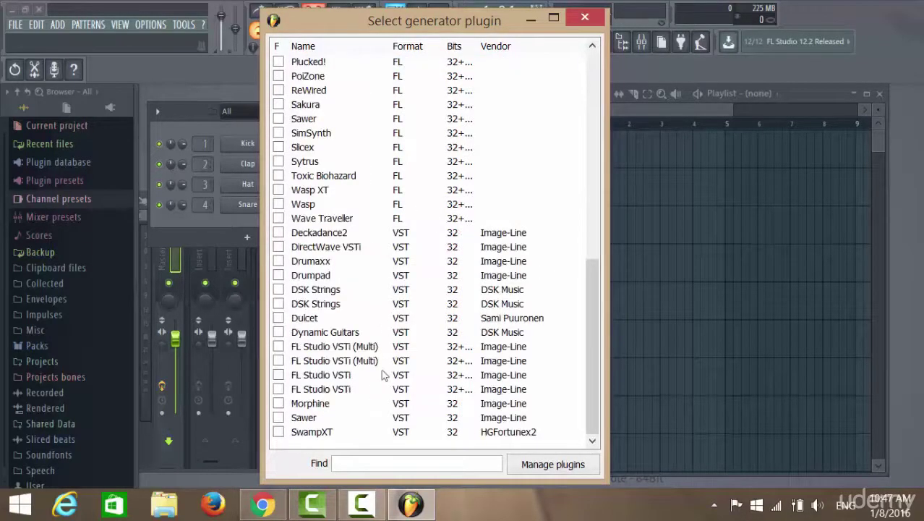
{"action": "scroll", "coordinate": [564, 268], "scroll_direction": "up", "scroll_amount": 6}
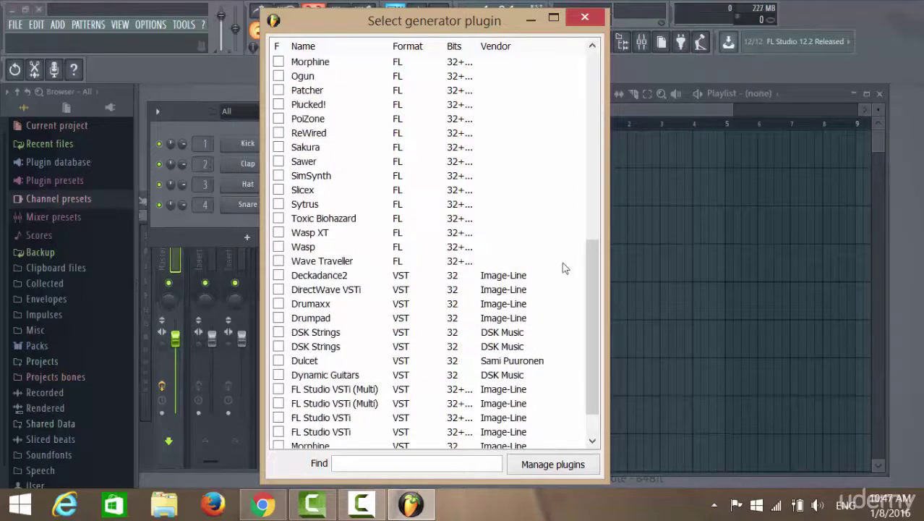
{"action": "scroll", "coordinate": [564, 268], "scroll_direction": "up", "scroll_amount": 5}
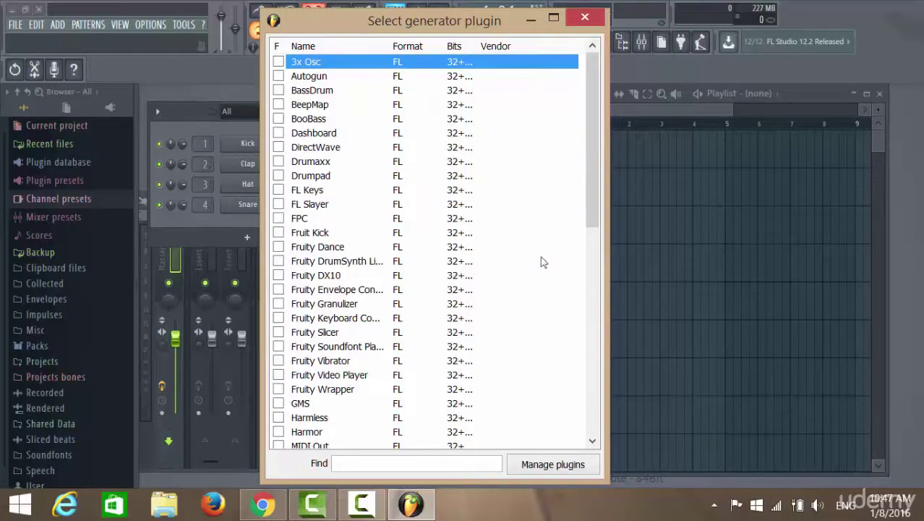
{"action": "double_click", "coordinate": [363, 67]}
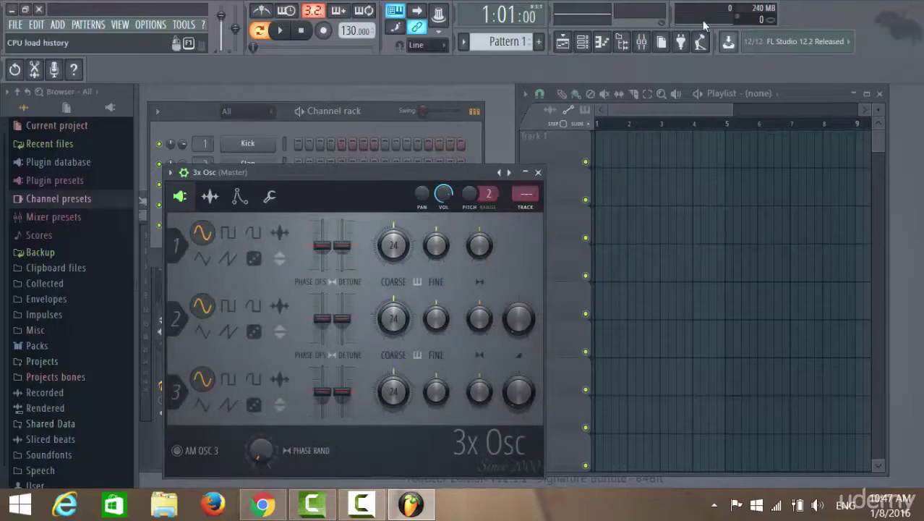
- Browse the effect plugins available for slot 1 of the mixer's Master track without loading any
{"action": "left_click", "coordinate": [641, 42]}
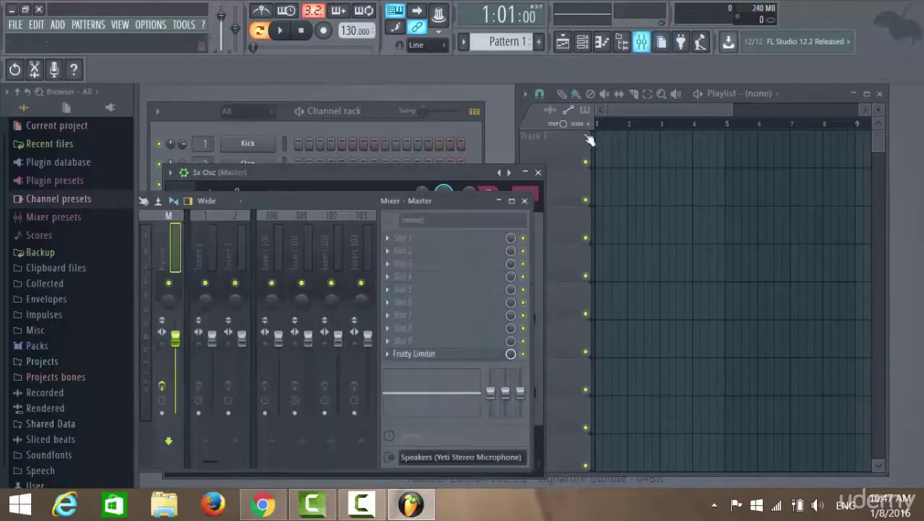
{"action": "left_click", "coordinate": [388, 240]}
{"action": "mouse_move", "coordinate": [417, 239]}
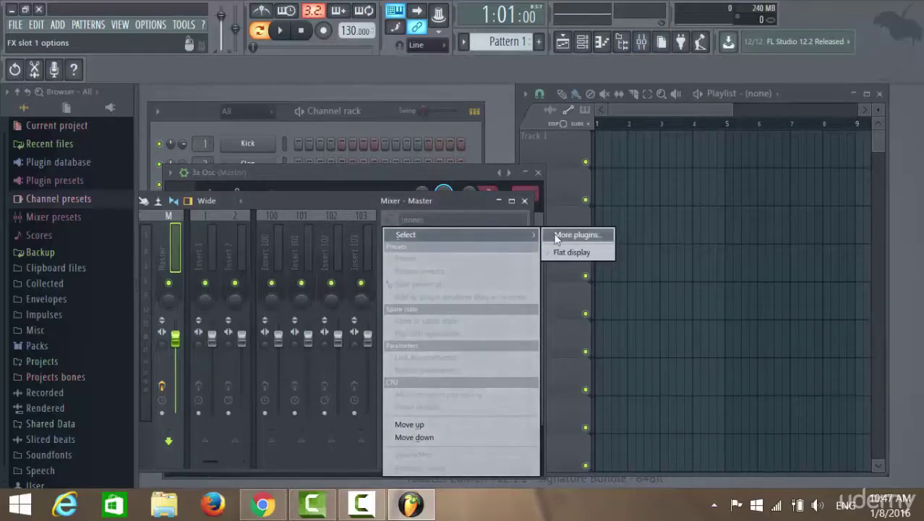
{"action": "left_click", "coordinate": [294, 122]}
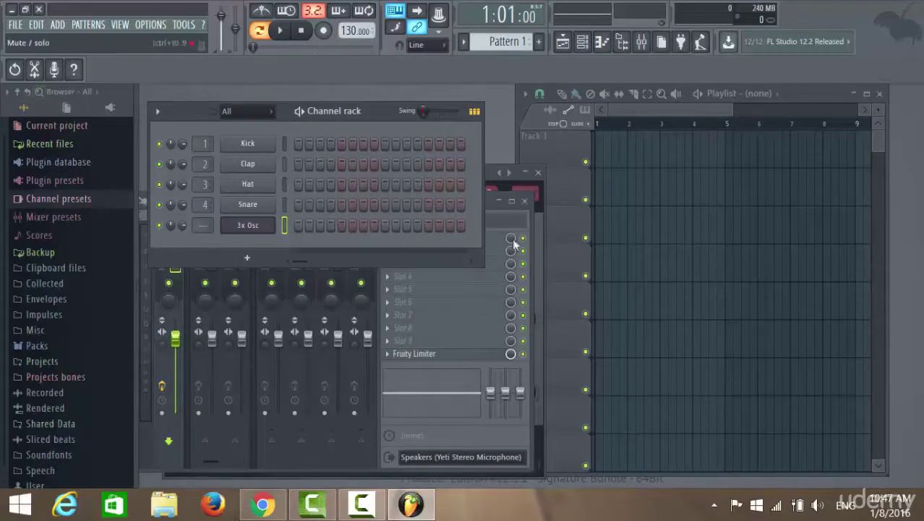
{"action": "left_click", "coordinate": [490, 208]}
{"action": "left_click", "coordinate": [391, 238]}
{"action": "mouse_move", "coordinate": [414, 235]}
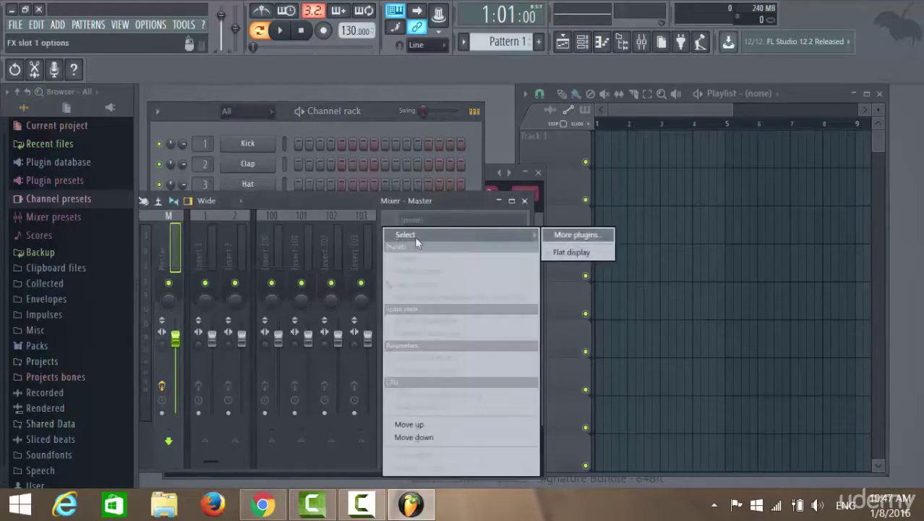
{"action": "left_click", "coordinate": [578, 236]}
{"action": "scroll", "coordinate": [490, 221], "scroll_direction": "down", "scroll_amount": 15}
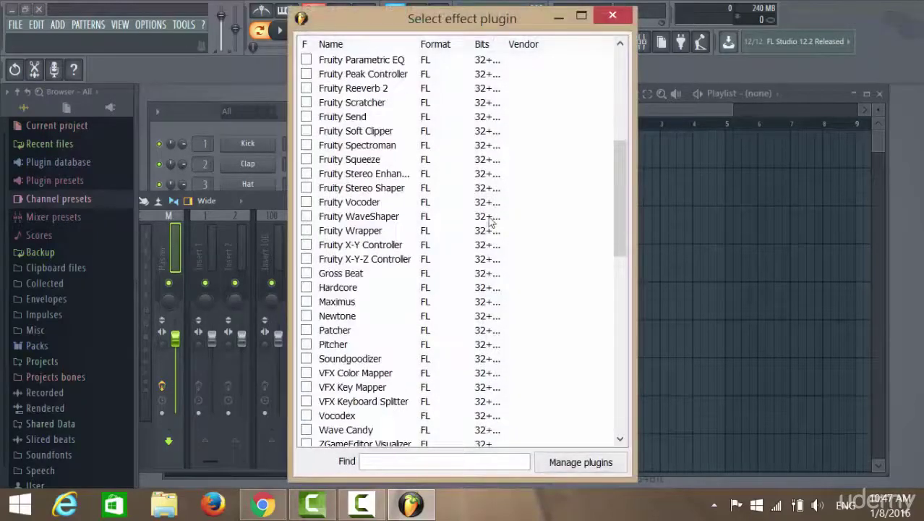
{"action": "scroll", "coordinate": [491, 221], "scroll_direction": "up", "scroll_amount": 15}
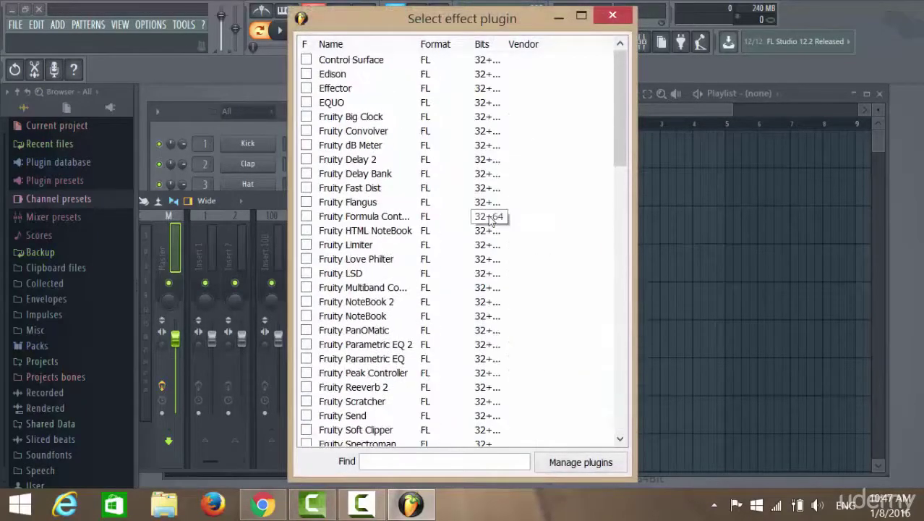
{"action": "scroll", "coordinate": [520, 246], "scroll_direction": "down", "scroll_amount": 15}
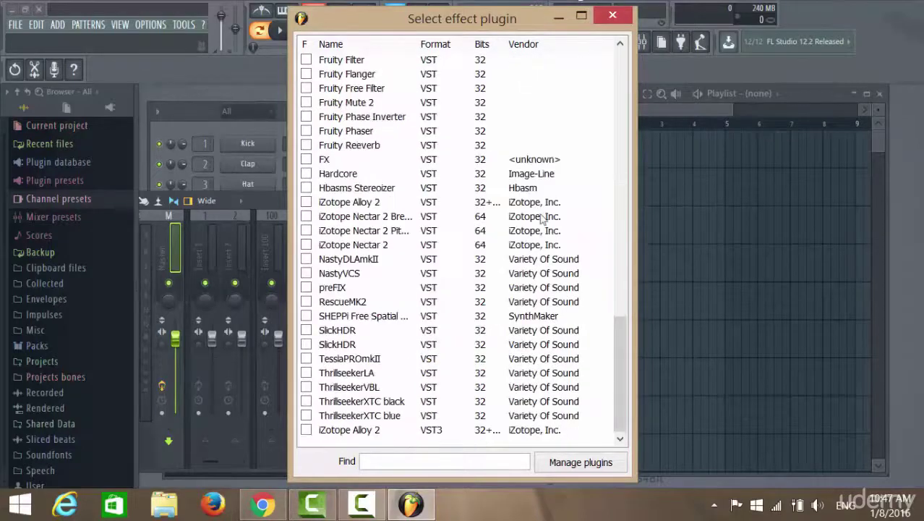
{"action": "scroll", "coordinate": [405, 347], "scroll_direction": "up", "scroll_amount": 5}
{"action": "scroll", "coordinate": [410, 343], "scroll_direction": "up", "scroll_amount": 10}
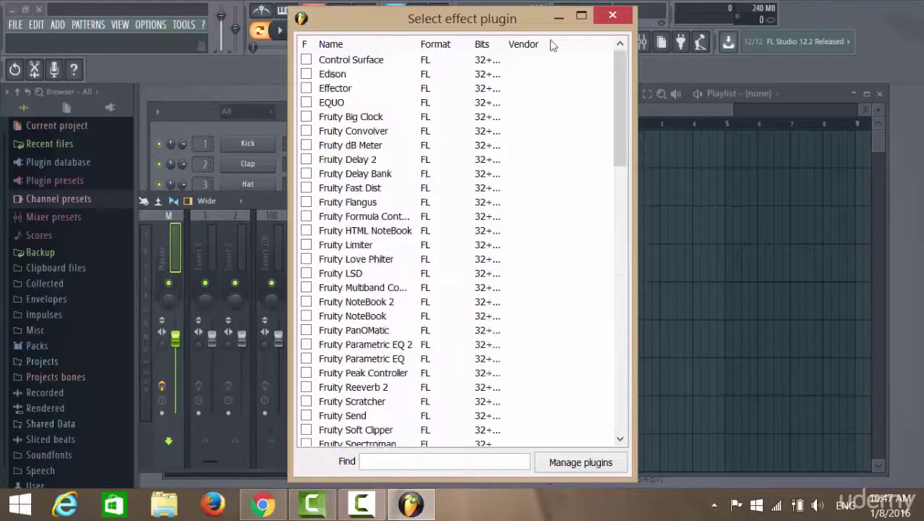
{"action": "left_click", "coordinate": [613, 16]}
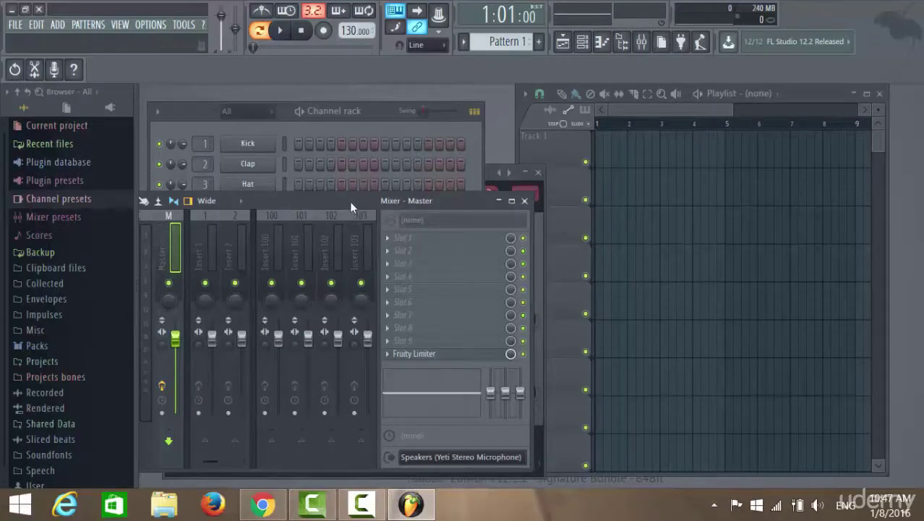
- Open the 3x Osc channel's plugin window and place it beside the channel rack so its channel controls are accessible
{"action": "left_click", "coordinate": [378, 110]}
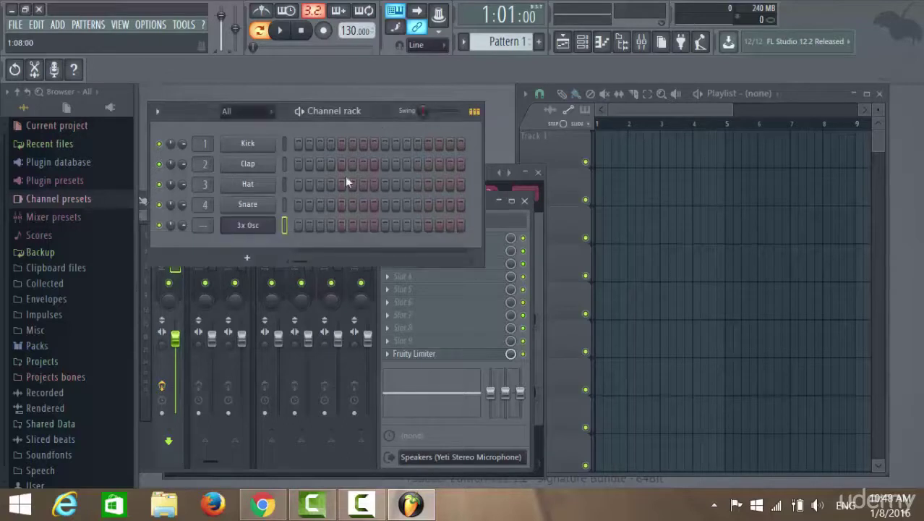
{"action": "left_click", "coordinate": [248, 227]}
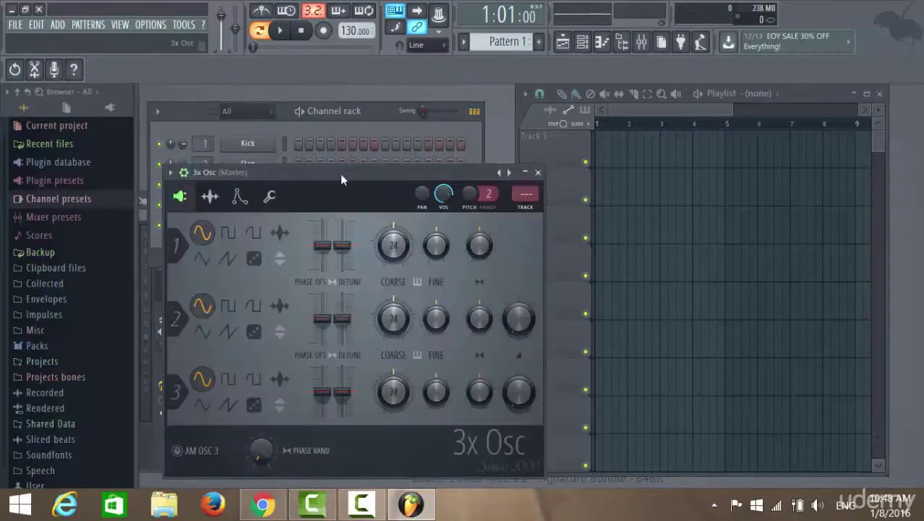
{"action": "left_click_drag", "start_coordinate": [340, 173], "coordinate": [317, 100]}
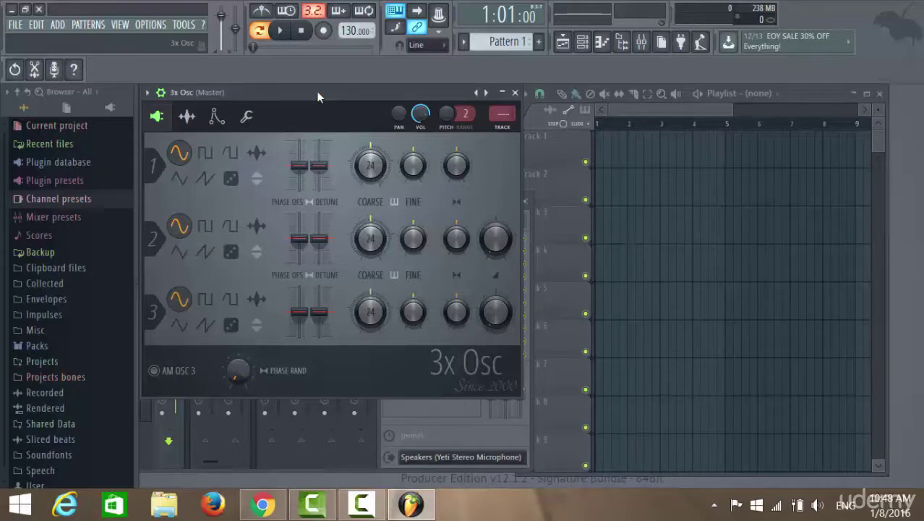
{"action": "left_click_drag", "start_coordinate": [318, 96], "coordinate": [599, 118]}
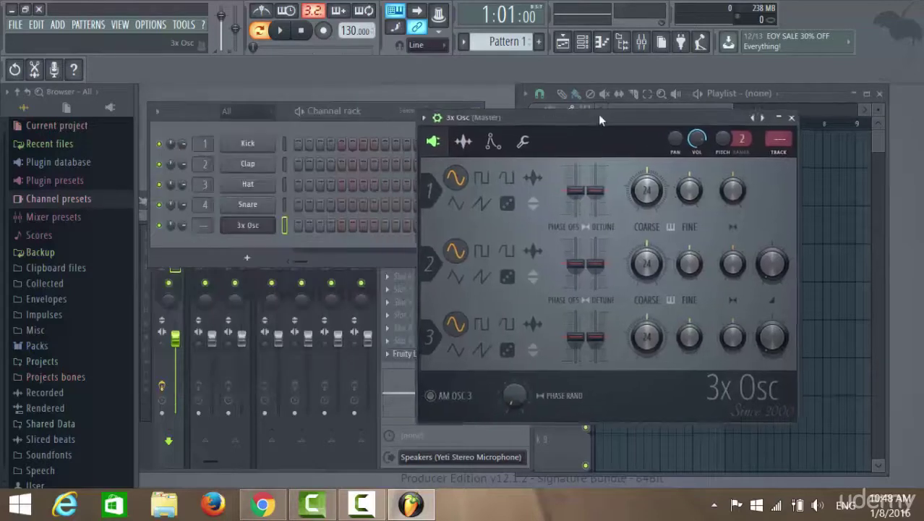
- Lower the 3x Osc channel volume to 53% and move the plugin window back over the channel rack
{"action": "left_click", "coordinate": [188, 222]}
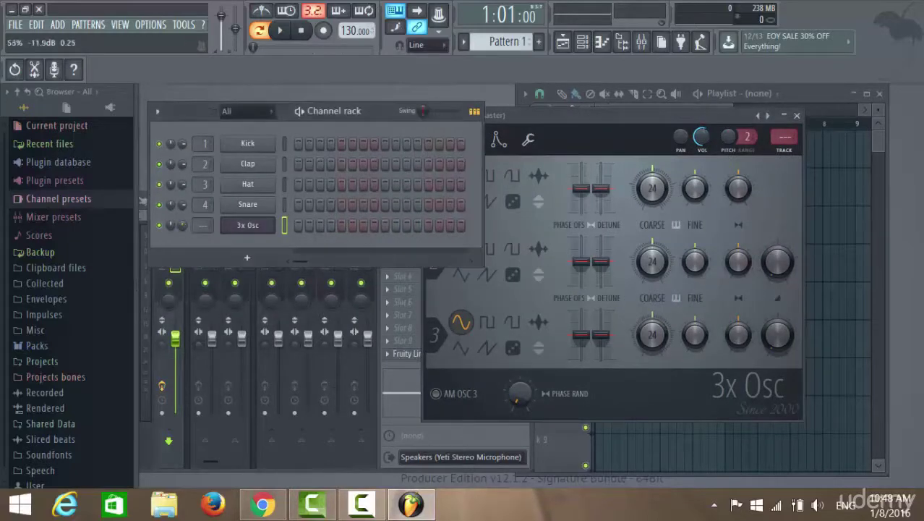
{"action": "double_click", "coordinate": [600, 116]}
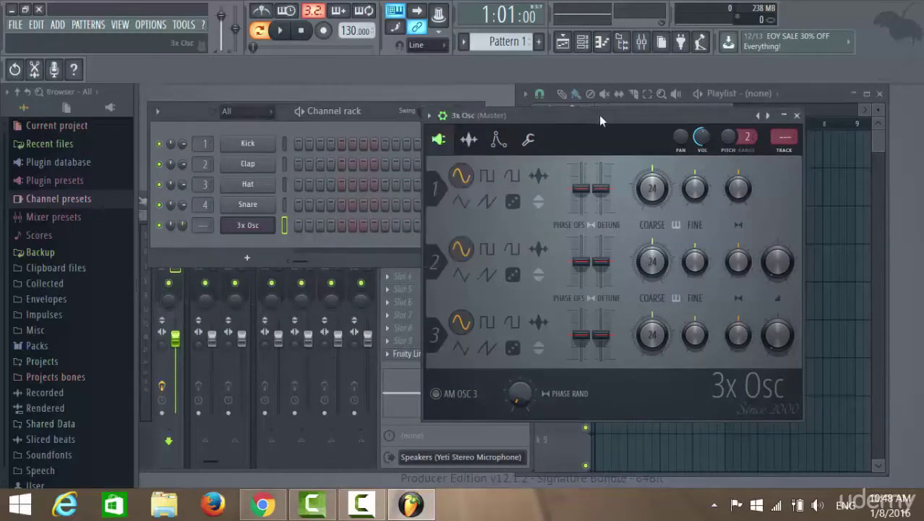
{"action": "double_click", "coordinate": [487, 118]}
{"action": "left_click_drag", "start_coordinate": [589, 115], "coordinate": [355, 108]}
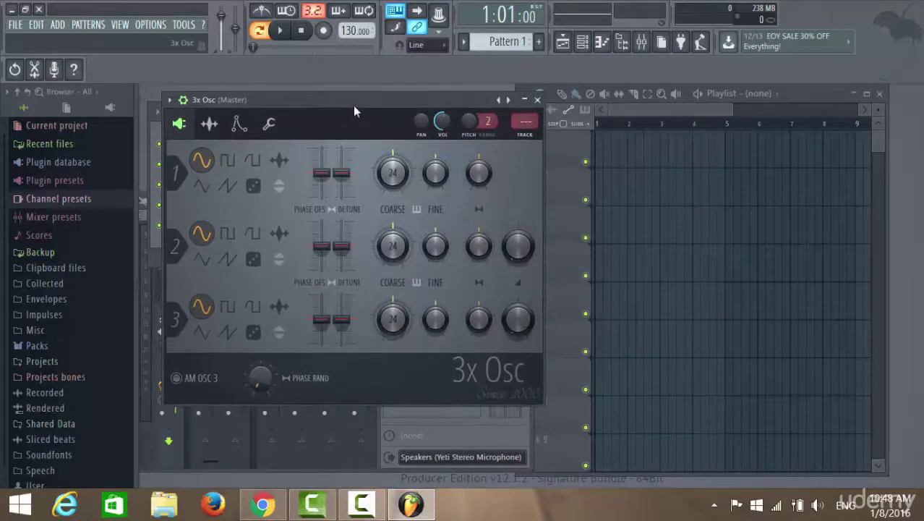
- Audition the 3x Osc sound with all three oscillators on sine, playing single notes such as E5, F5 and G5
{"action": "key", "text": "b"}
{"action": "key", "text": "v"}
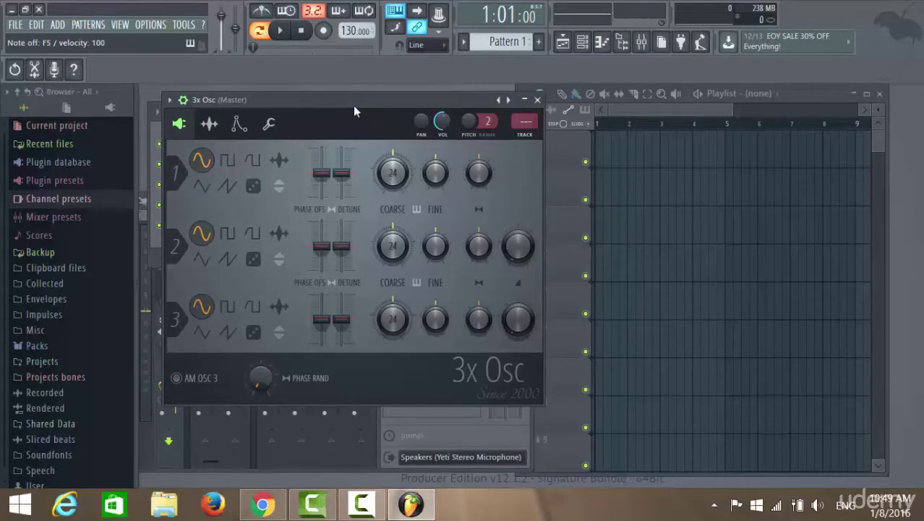
{"action": "key", "text": "c"}
{"action": "key", "text": "b"}
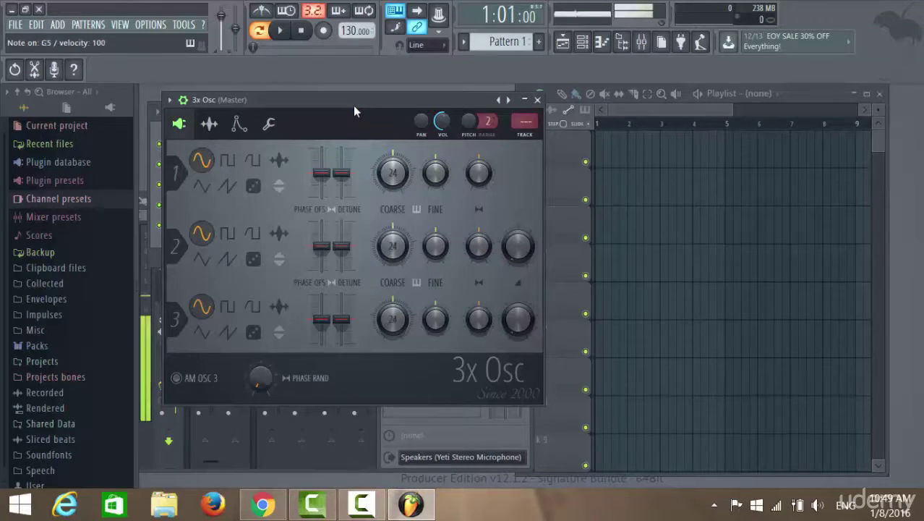
{"action": "key", "text": "v"}
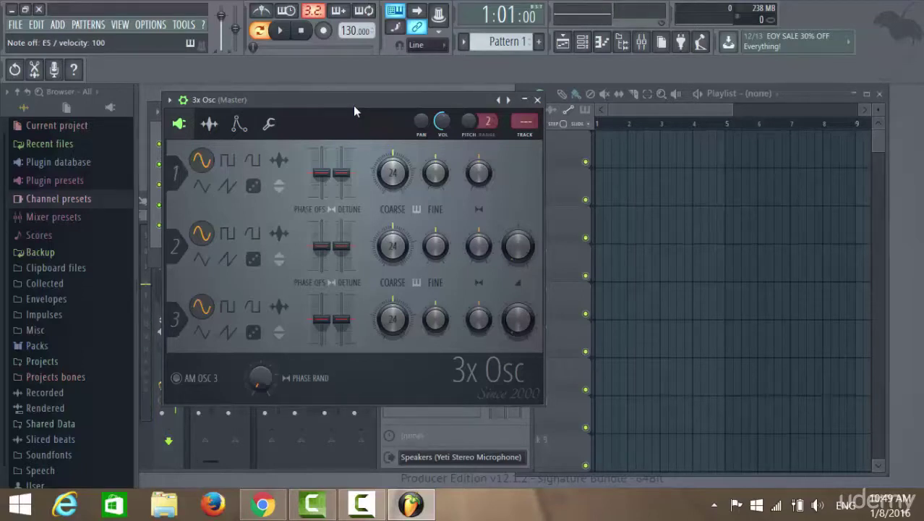
{"action": "key", "text": "n"}
{"action": "key", "text": "m"}
{"action": "key", "text": "n"}
- Try the custom sample, noise and sawtooth shapes on oscillator 1, playing F5 to hear the noise and sawtooth
{"action": "left_click", "coordinate": [280, 161]}
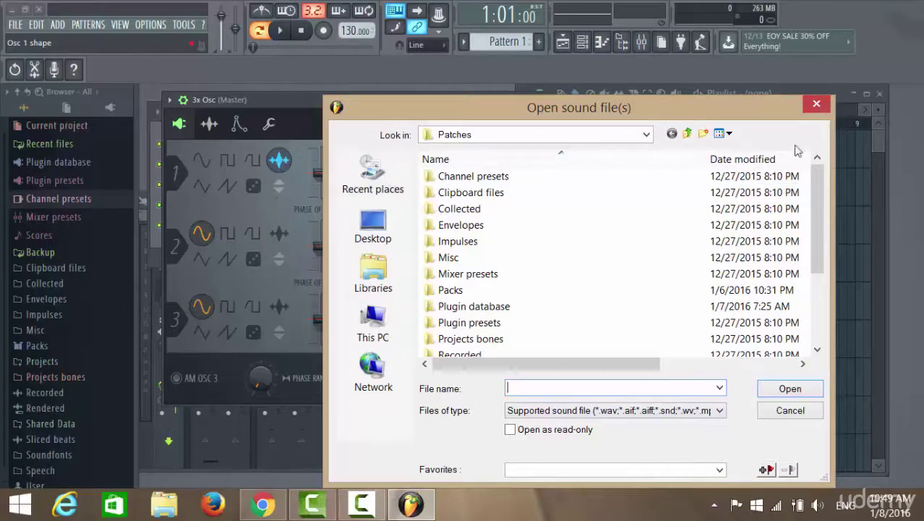
{"action": "left_click", "coordinate": [816, 103]}
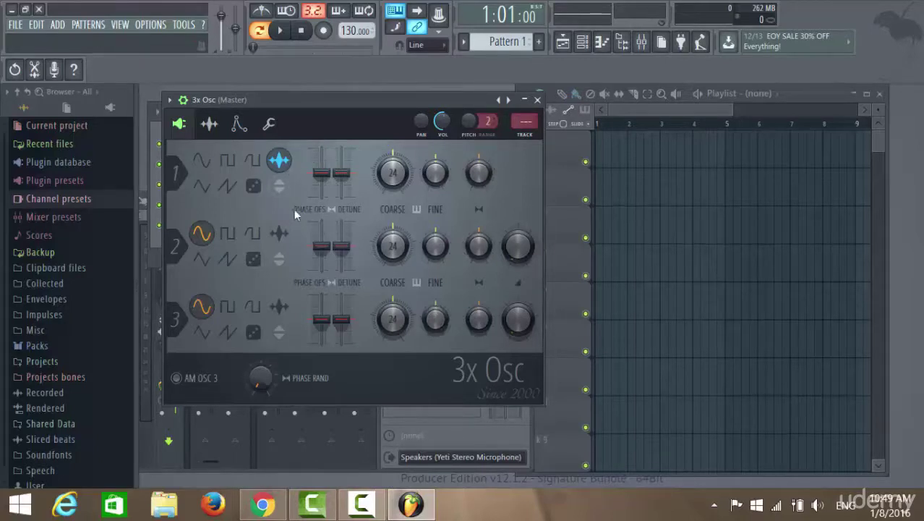
{"action": "left_click", "coordinate": [254, 186]}
{"action": "key", "text": "v"}
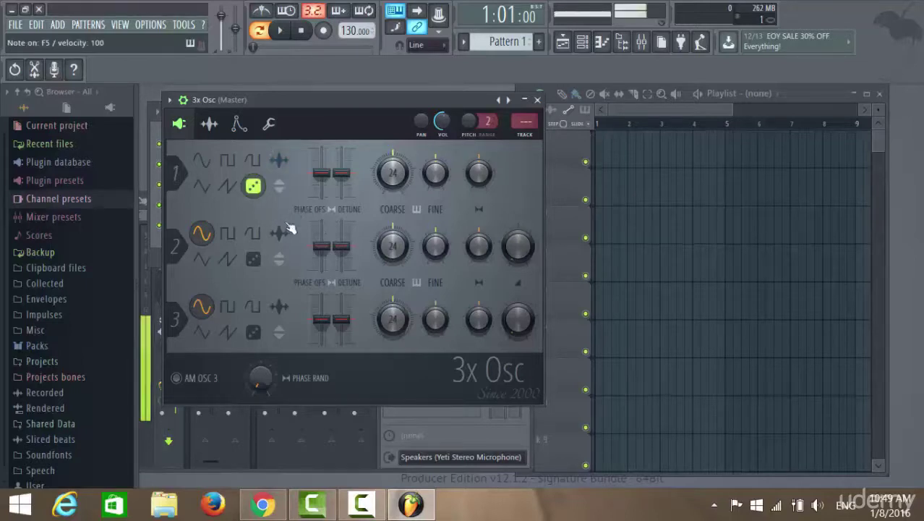
{"action": "left_click", "coordinate": [227, 186]}
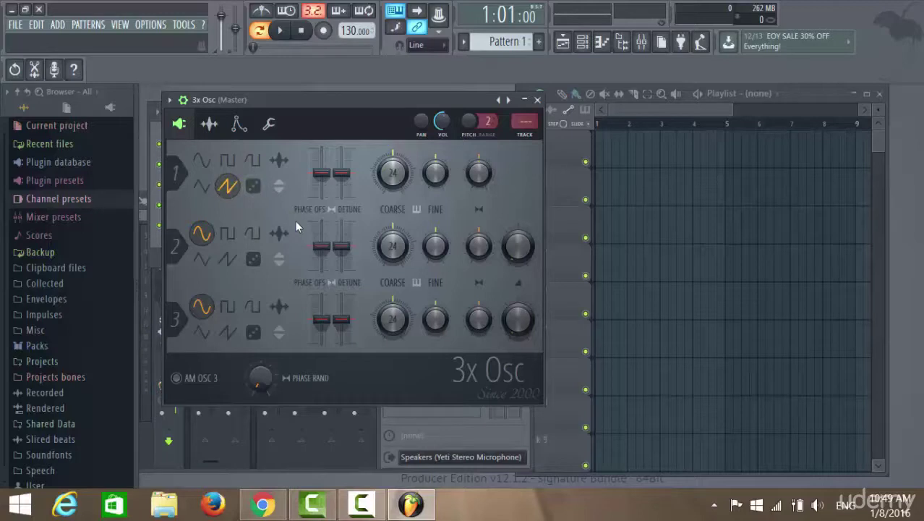
{"action": "key", "text": "v"}
- Set oscillator 1 to the triangle shape and audition it with a few notes, including F5, G5 and C5
{"action": "left_click", "coordinate": [202, 185]}
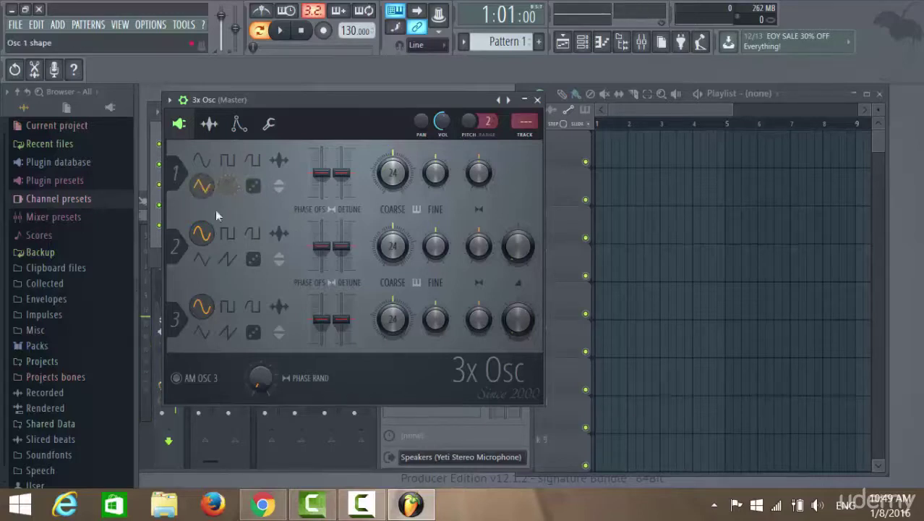
{"action": "key", "text": "v"}
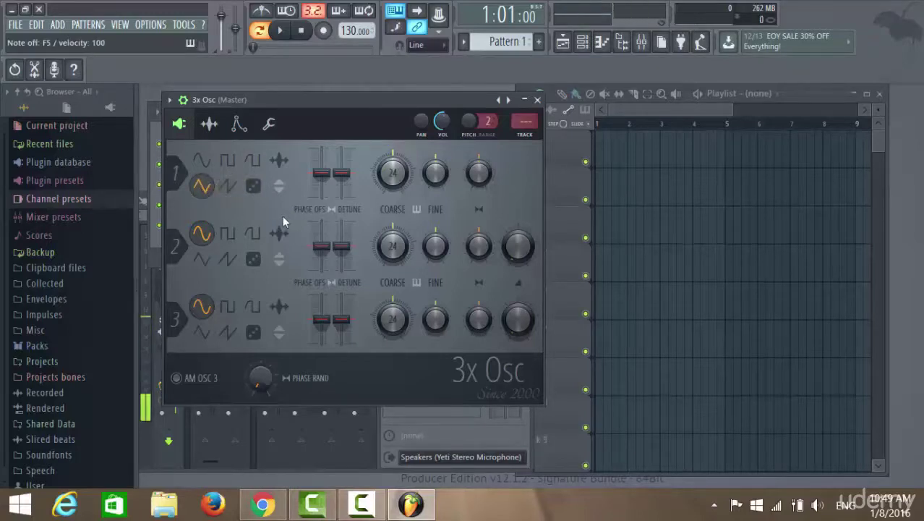
{"action": "key", "text": "c"}
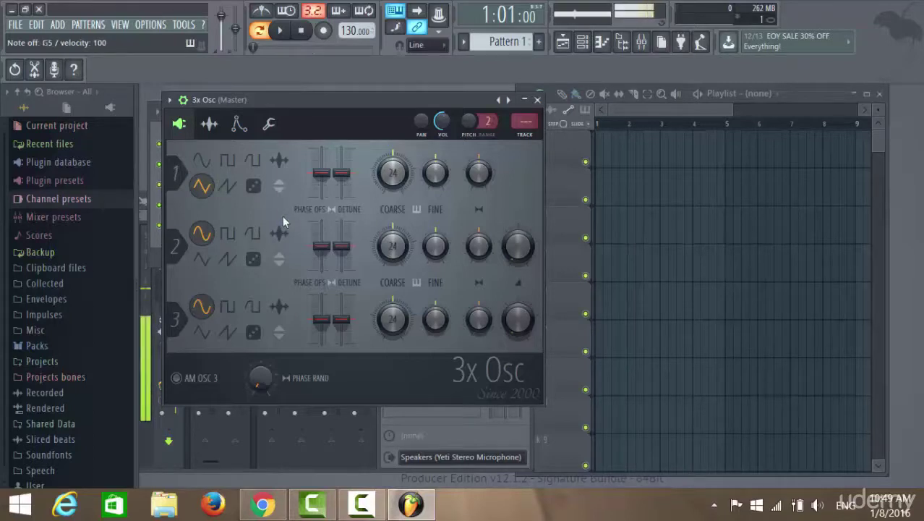
{"action": "key", "text": "w"}
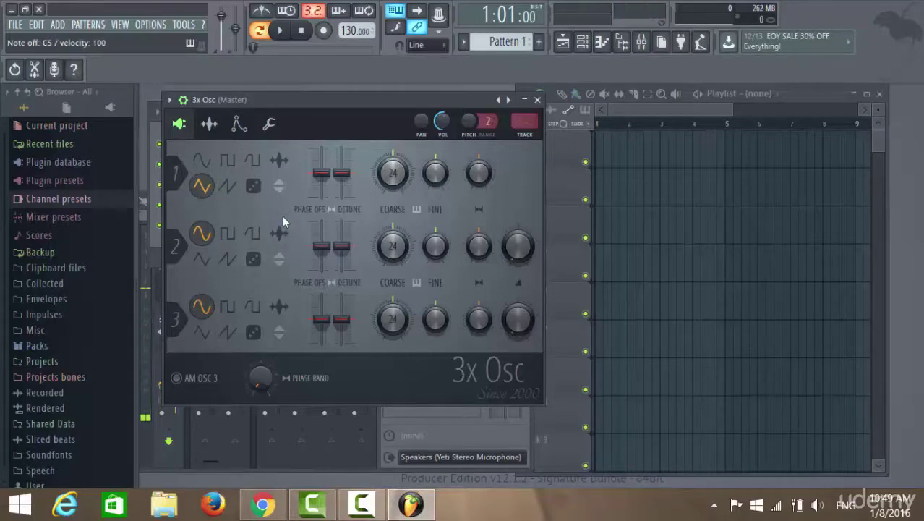
- Continue auditioning oscillator 1's triangle shape with single notes, including E5, C5 and D5
{"action": "key", "text": "t"}
{"action": "key", "text": "r"}
{"action": "key", "text": "u"}
{"action": "key", "text": "t"}
{"action": "key", "text": "e"}
{"action": "key", "text": "t"}
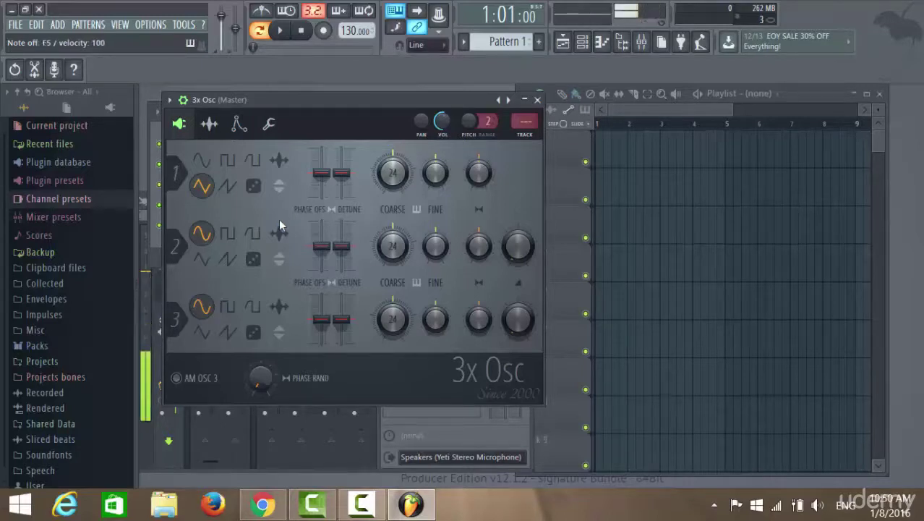
{"action": "key", "text": "t"}
{"action": "key", "text": "t"}
{"action": "key", "text": "t"}
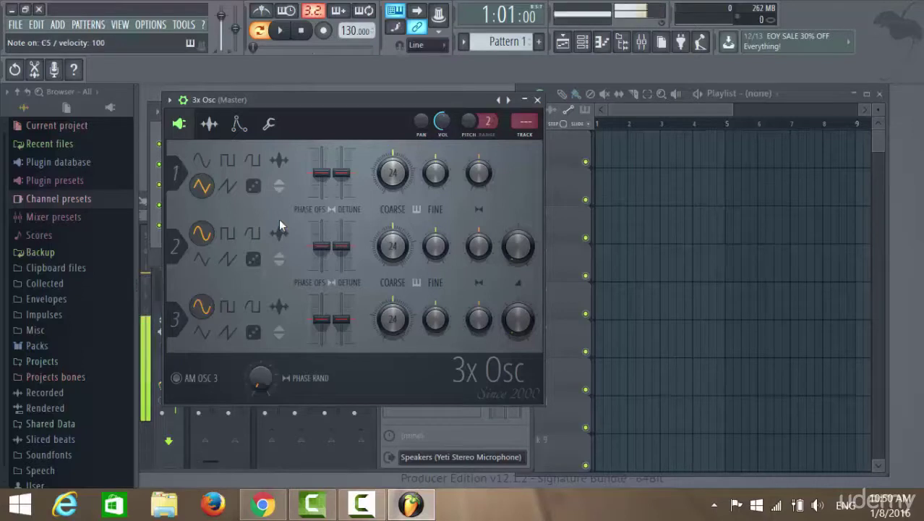
{"action": "key", "text": "w"}
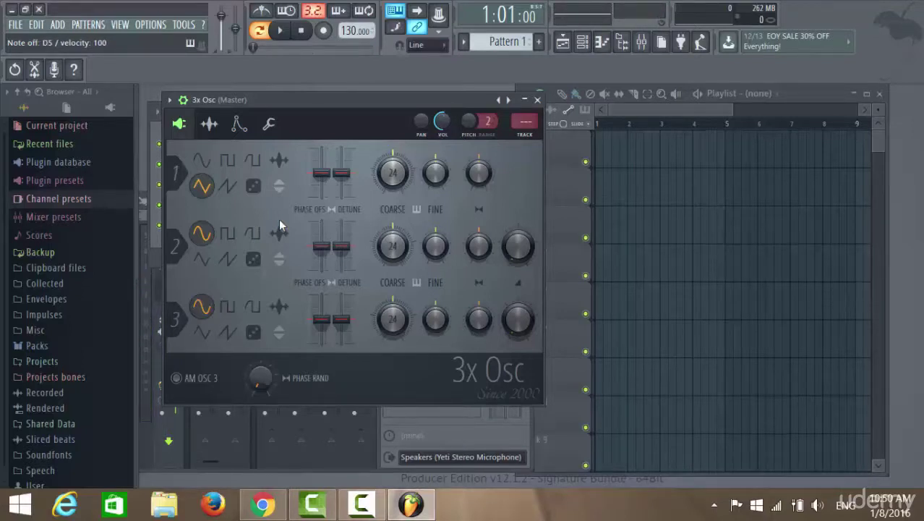
{"action": "key", "text": "t"}
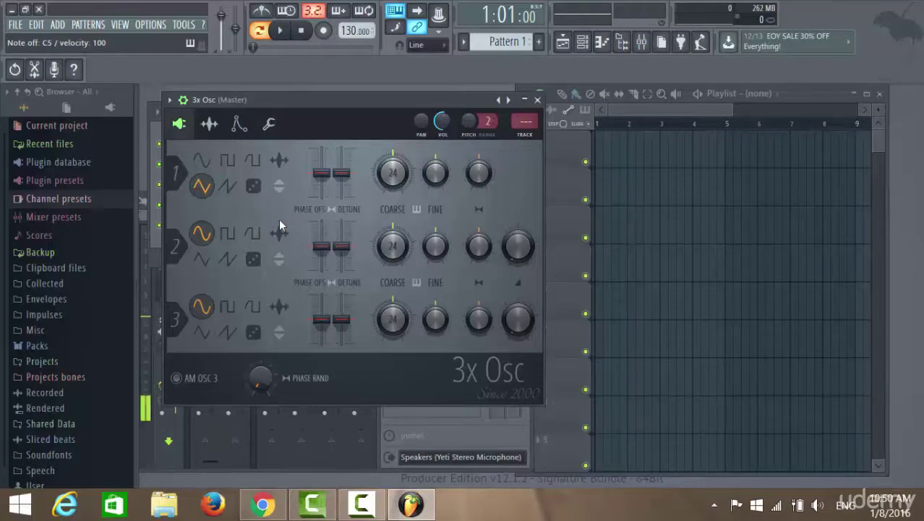
{"action": "key", "text": "t"}
{"action": "key", "text": "t"}
{"action": "key", "text": "q"}
{"action": "key", "text": "q"}
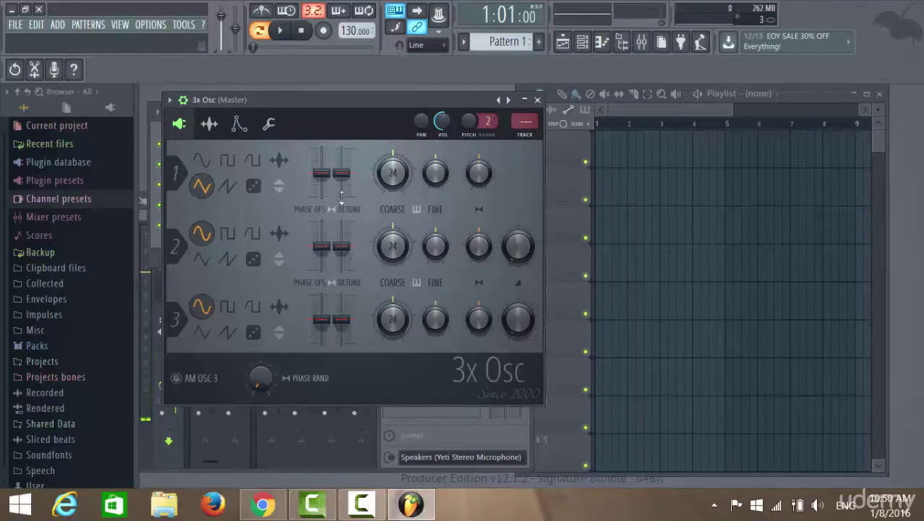
- Lower oscillator 1's detune slightly below centre and play notes to hear the change
{"action": "key", "text": "q"}
{"action": "mouse_move", "coordinate": [348, 181]}
{"action": "left_mouse_down"}
{"action": "mouse_move", "coordinate": [348, 191]}
{"action": "mouse_move", "coordinate": [347, 182]}
{"action": "left_mouse_up"}
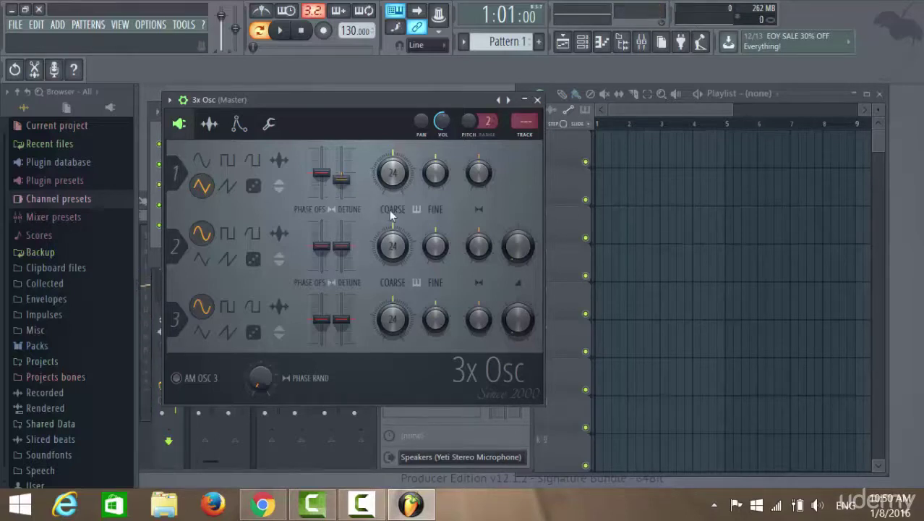
{"action": "key", "text": "q"}
{"action": "key", "text": "q"}
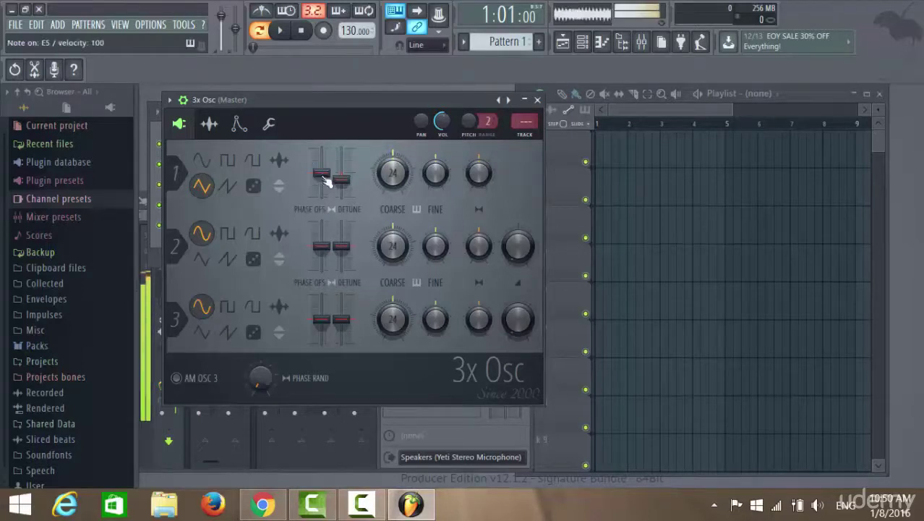
- Set oscillator 1's phase offset to about -3% and audition it with a repeated note
{"action": "mouse_move", "coordinate": [321, 179]}
{"action": "left_mouse_down"}
{"action": "mouse_move", "coordinate": [321, 156]}
{"action": "mouse_move", "coordinate": [321, 200]}
{"action": "mouse_move", "coordinate": [321, 174]}
{"action": "left_mouse_up"}
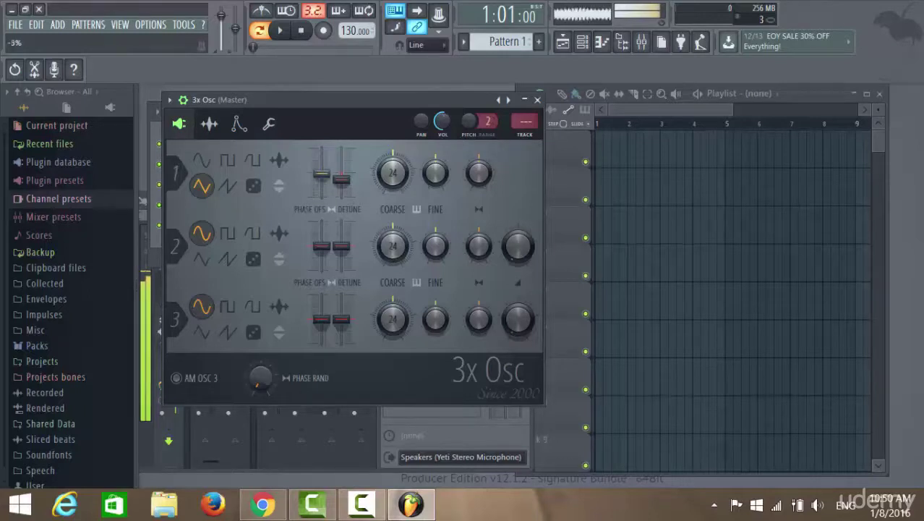
{"action": "key", "text": "c"}
{"action": "key", "text": "c"}
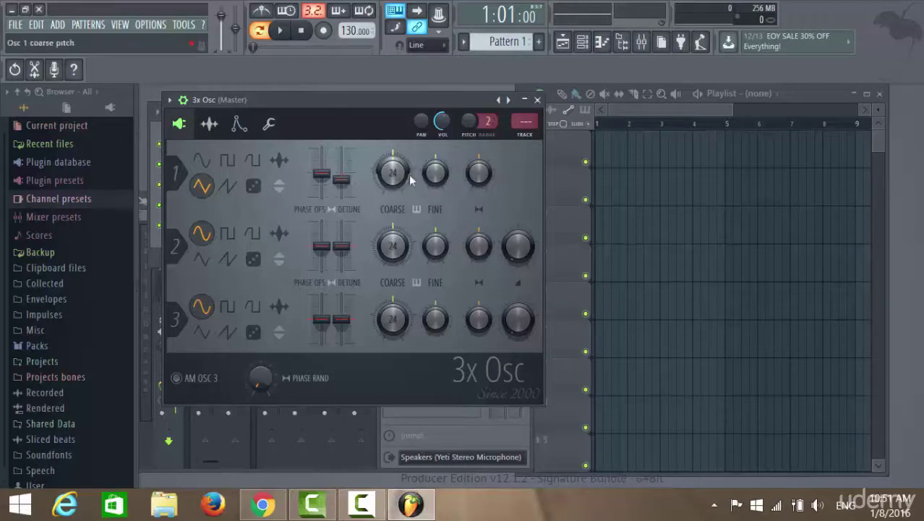
- Set oscillator 1's coarse pitch to 0 and audition it with notes such as E5 and C4
{"action": "mouse_move", "coordinate": [395, 178]}
{"action": "left_mouse_down"}
{"action": "mouse_move", "coordinate": [395, 191]}
{"action": "mouse_move", "coordinate": [393, 115]}
{"action": "mouse_move", "coordinate": [393, 191]}
{"action": "left_mouse_up"}
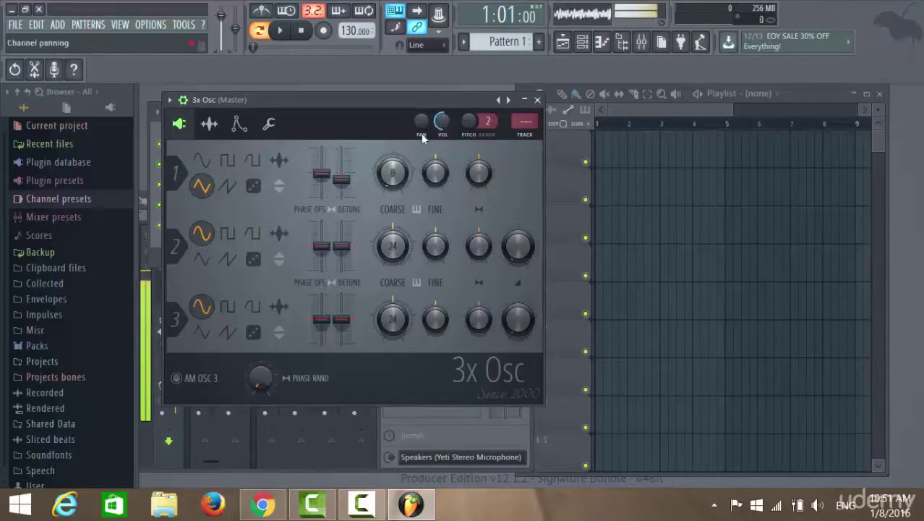
{"action": "key", "text": "c"}
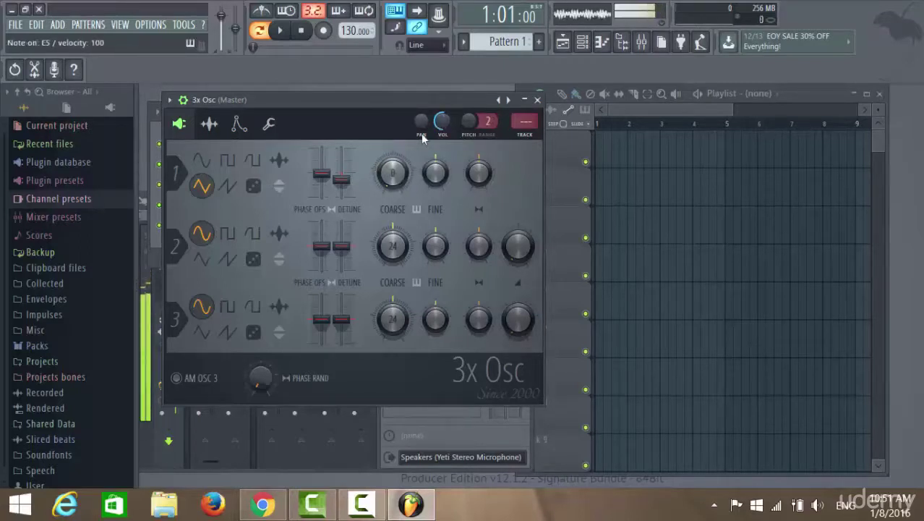
{"action": "key", "text": "z"}
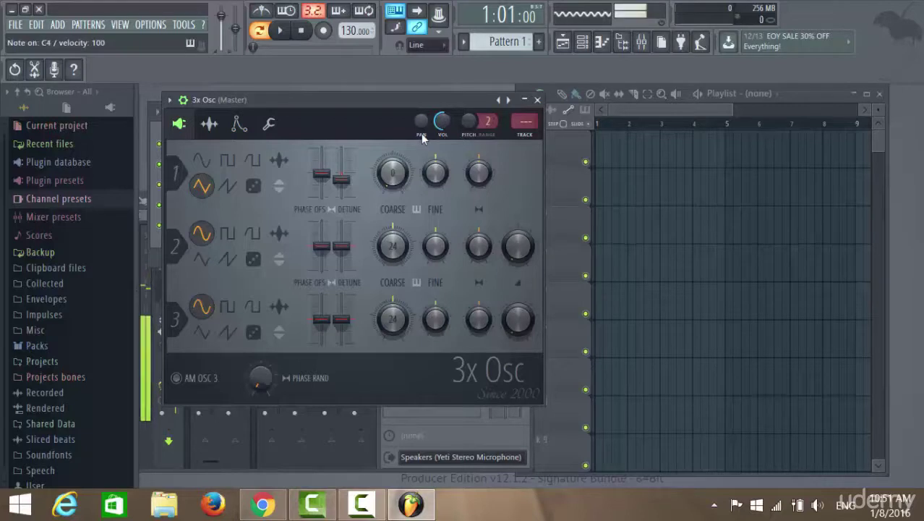
{"action": "key", "text": "b"}
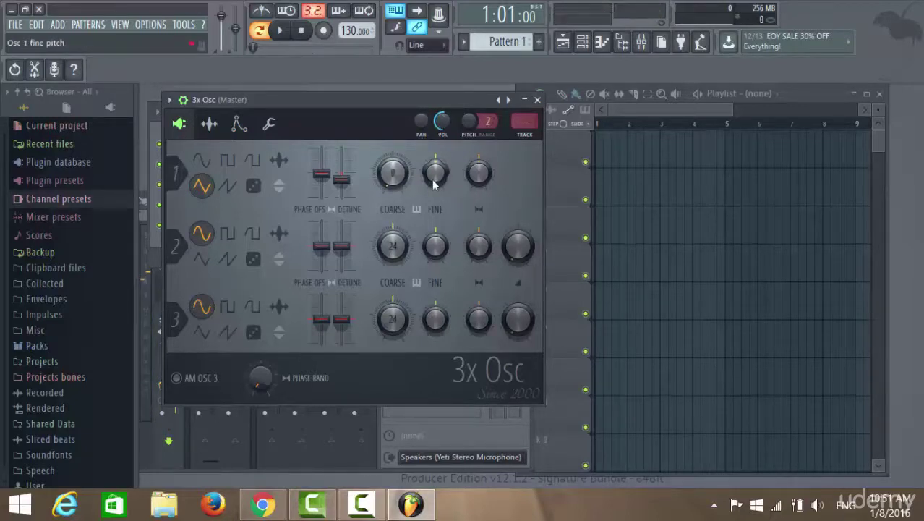
- Try oscillator 1's fine pitch below and above its centre while auditioning, leaving its automation options unused
{"action": "key", "text": "q"}
{"action": "left_click_drag", "start_coordinate": [434, 183], "coordinate": [434, 239]}
{"action": "left_click_drag", "start_coordinate": [435, 172], "coordinate": [434, 139]}
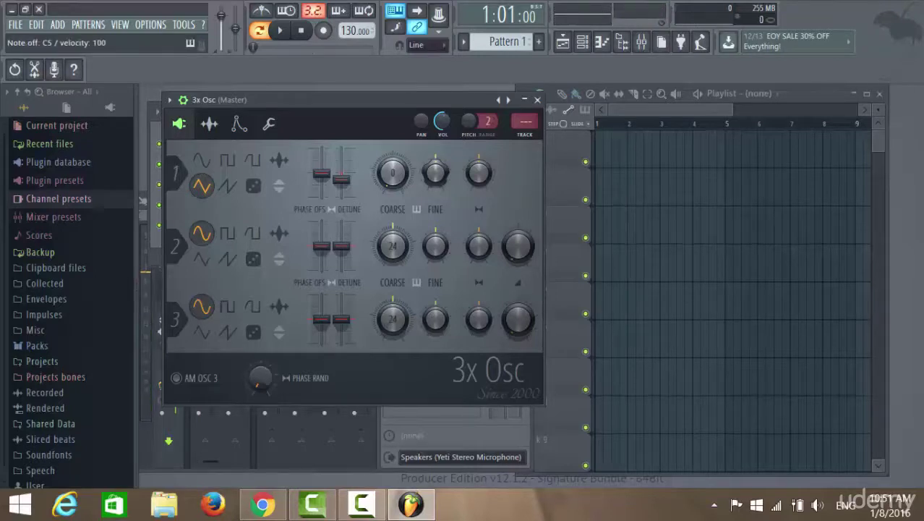
{"action": "right_click", "coordinate": [436, 176]}
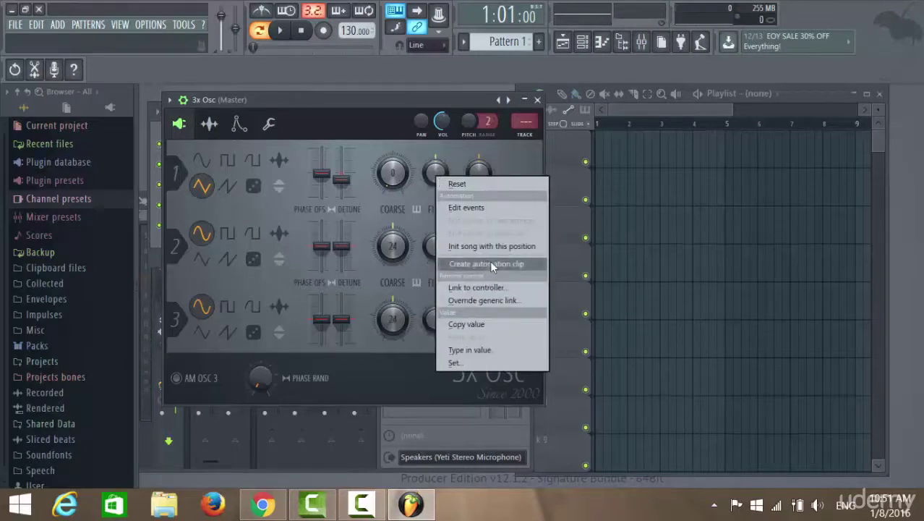
{"action": "left_click", "coordinate": [401, 147]}
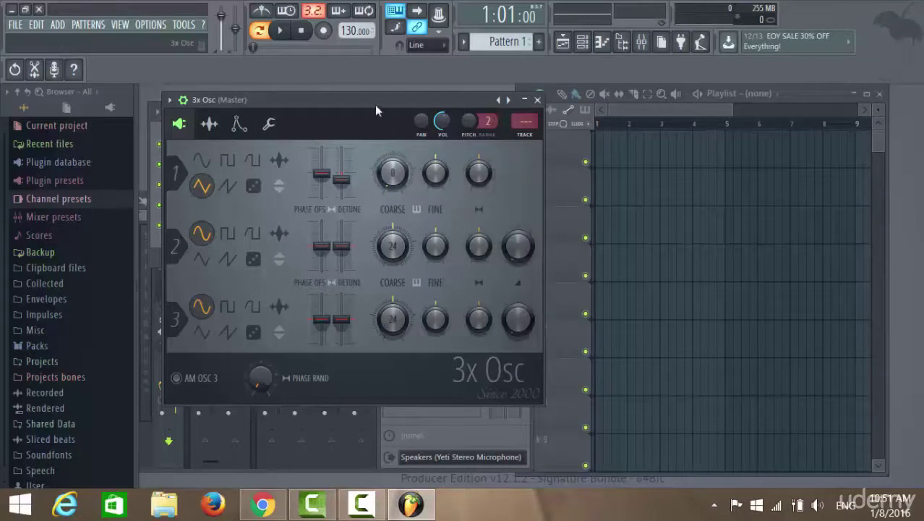
- Move the 3x Osc window off the channel rack and open the 3x Osc channel's piano roll at full size
{"action": "left_click_drag", "start_coordinate": [376, 110], "coordinate": [439, 152]}
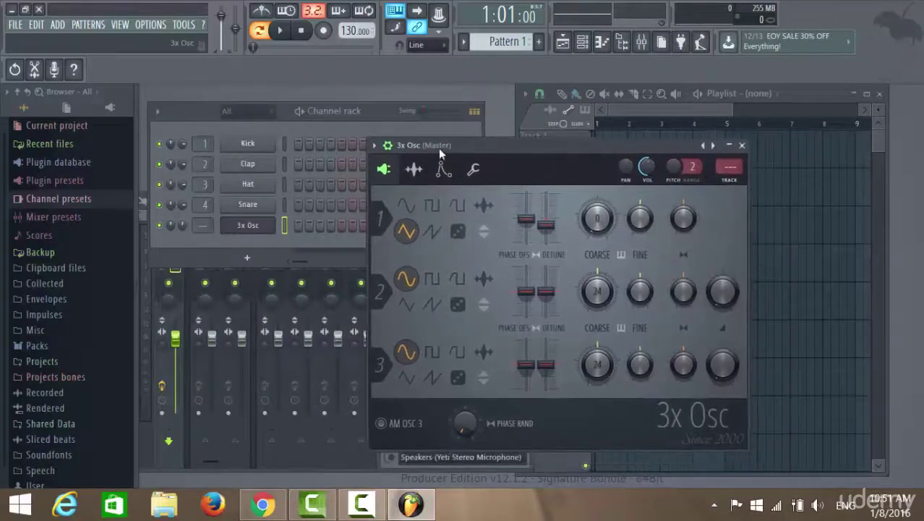
{"action": "left_click", "coordinate": [383, 115]}
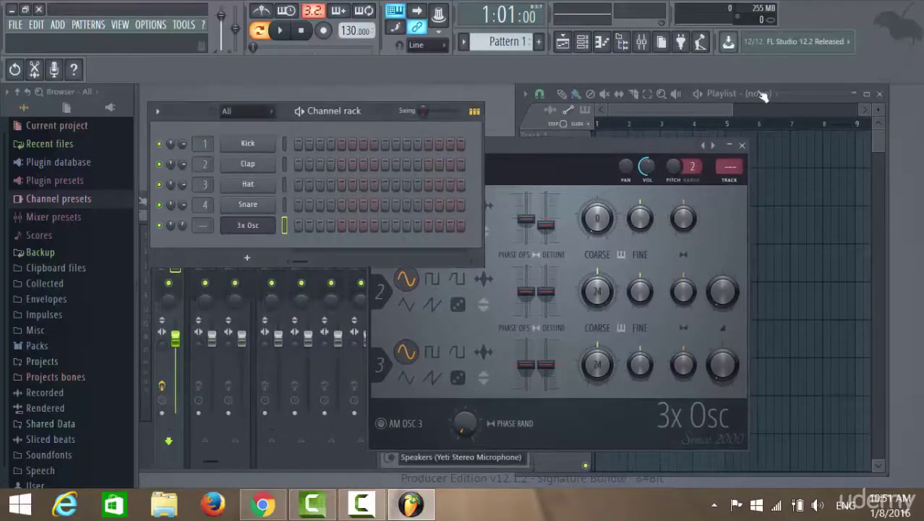
{"action": "left_click", "coordinate": [583, 153]}
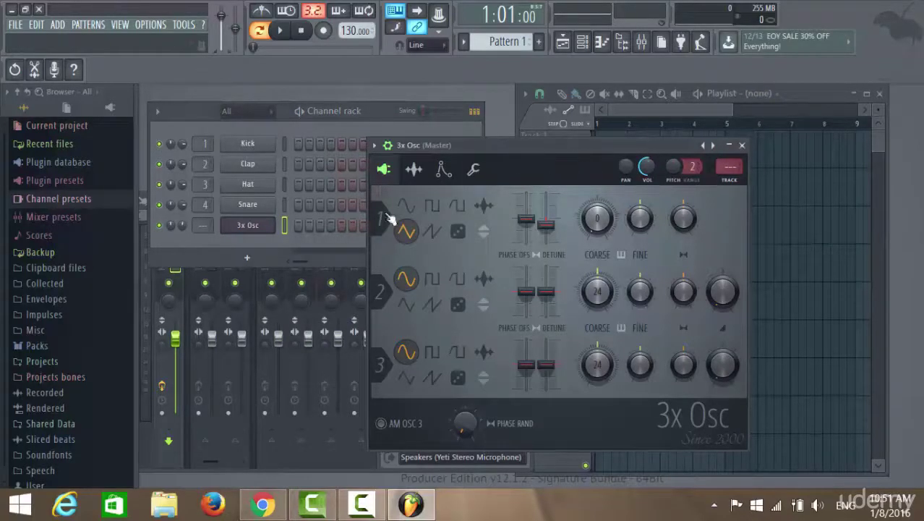
{"action": "right_click", "coordinate": [266, 227]}
{"action": "left_click", "coordinate": [311, 225]}
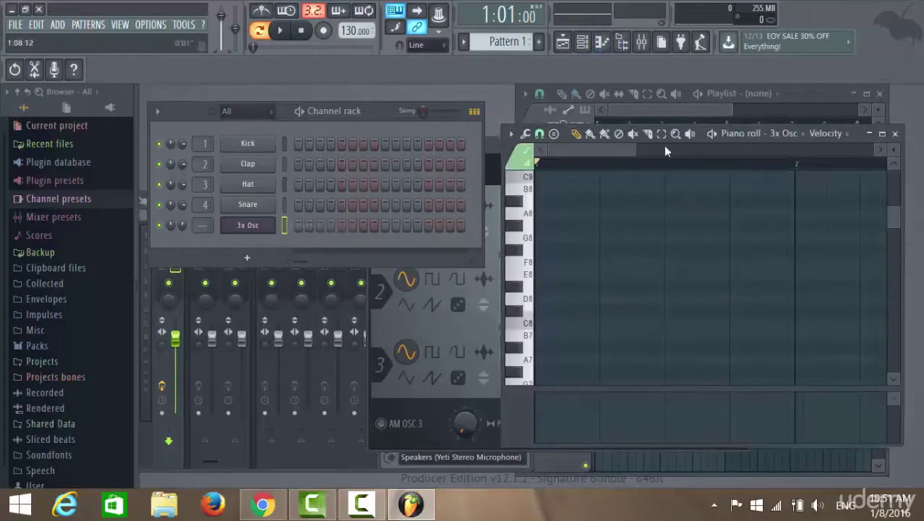
{"action": "left_click", "coordinate": [882, 134]}
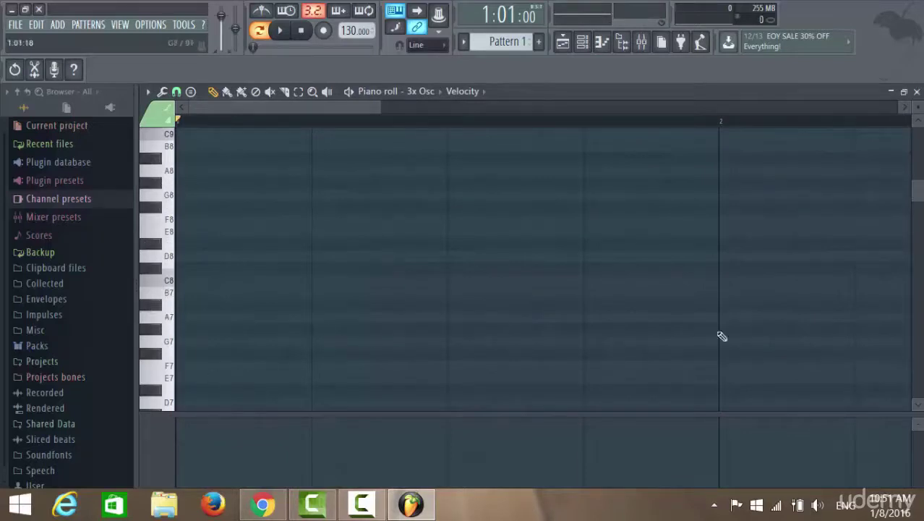
- Draw a chord of G5, E5 and C5 notes at the start of bar 1 in the piano roll
{"action": "key", "text": "z"}
{"action": "key", "text": "b"}
{"action": "key", "text": "c"}
{"action": "left_click_drag", "start_coordinate": [917, 198], "coordinate": [919, 277]}
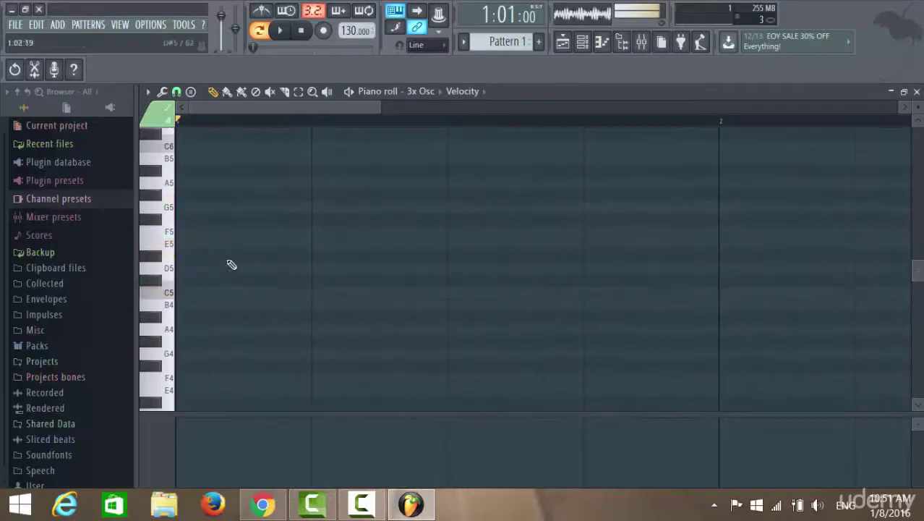
{"action": "left_click", "coordinate": [181, 208]}
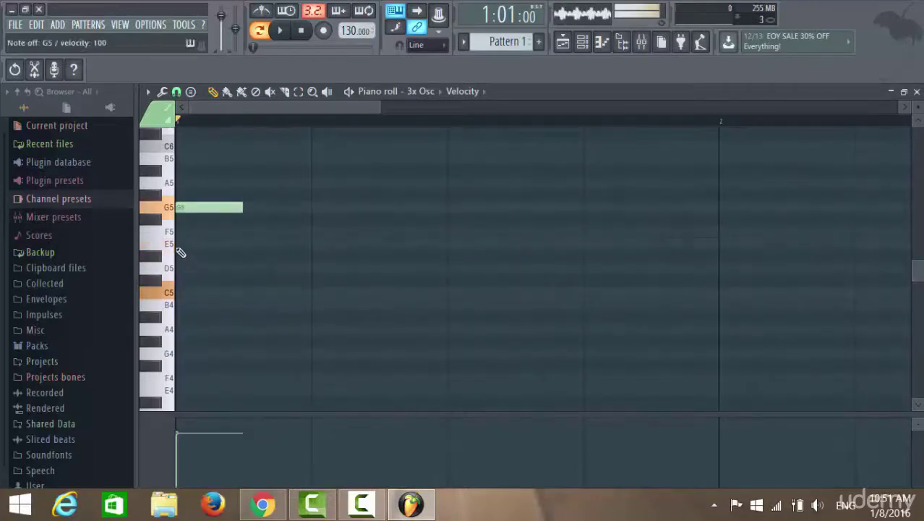
{"action": "left_click", "coordinate": [181, 244]}
{"action": "left_click", "coordinate": [186, 293]}
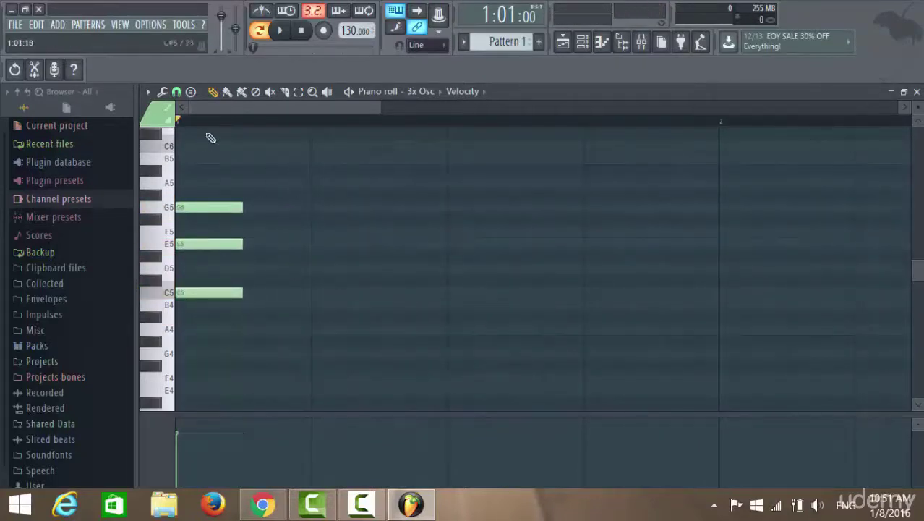
- Select all three chord notes and lengthen them together to end exactly at the start of bar 5
{"action": "left_click", "coordinate": [298, 94]}
{"action": "left_click_drag", "start_coordinate": [195, 165], "coordinate": [204, 407]}
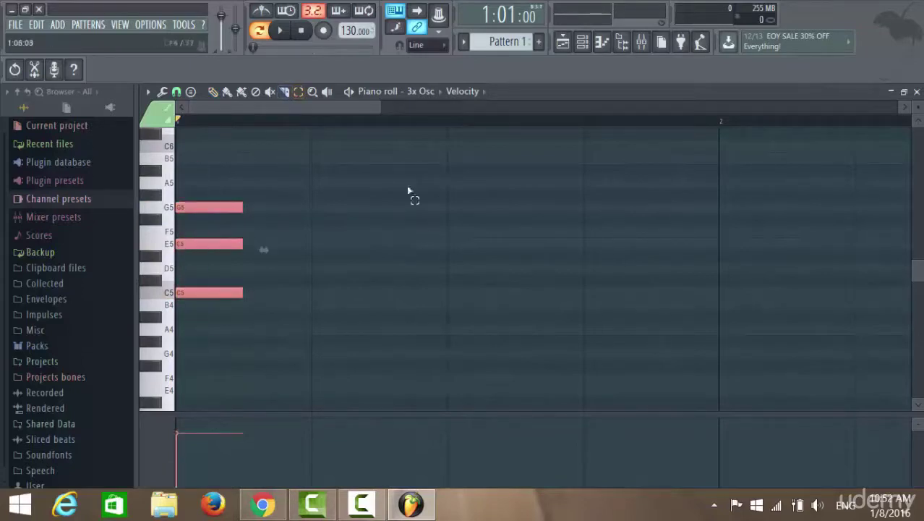
{"action": "left_click", "coordinate": [214, 95]}
{"action": "left_click_drag", "start_coordinate": [381, 108], "coordinate": [840, 109]}
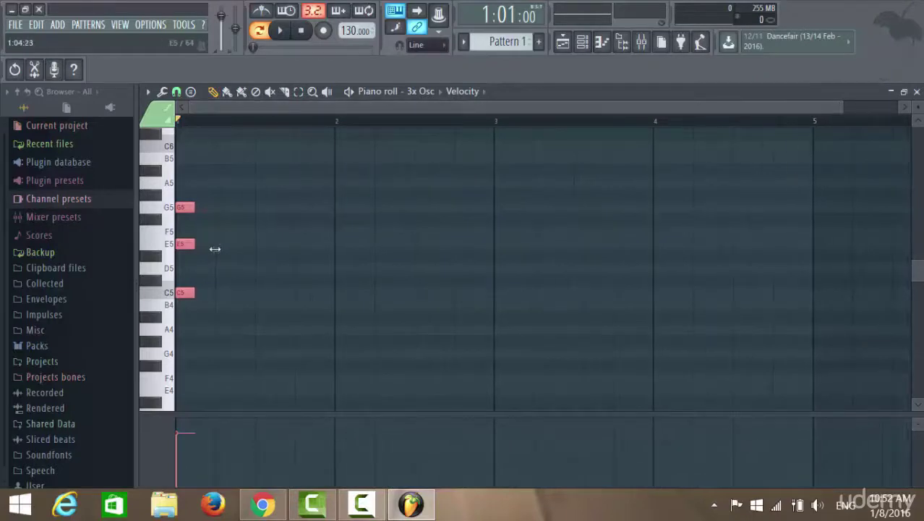
{"action": "left_click_drag", "start_coordinate": [215, 249], "coordinate": [834, 251]}
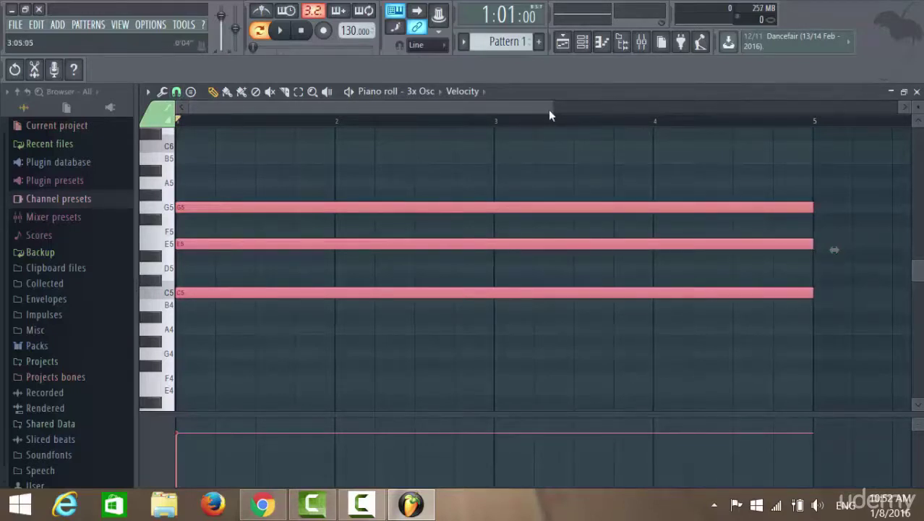
{"action": "mouse_move", "coordinate": [550, 114]}
{"action": "left_mouse_down"}
{"action": "mouse_move", "coordinate": [203, 120]}
{"action": "mouse_move", "coordinate": [479, 116]}
{"action": "mouse_move", "coordinate": [576, 126]}
{"action": "mouse_move", "coordinate": [501, 142]}
{"action": "left_mouse_up"}
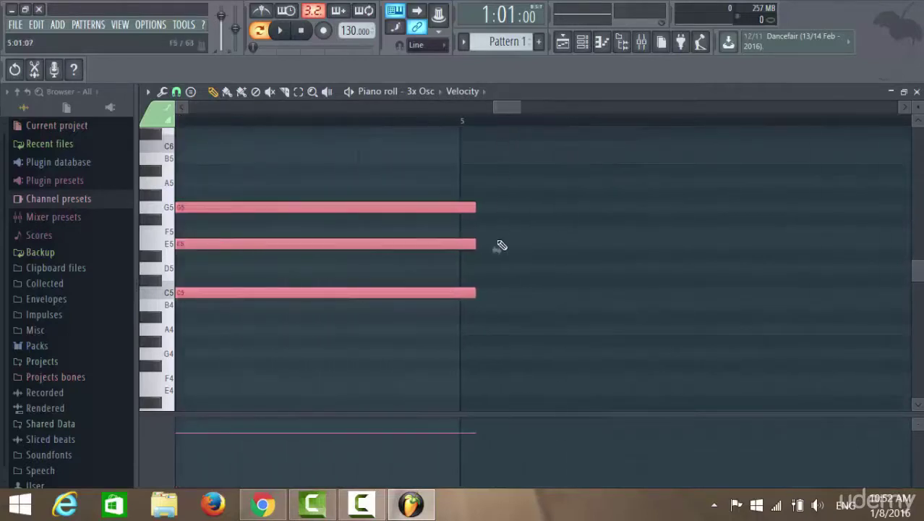
{"action": "left_click_drag", "start_coordinate": [499, 248], "coordinate": [480, 250]}
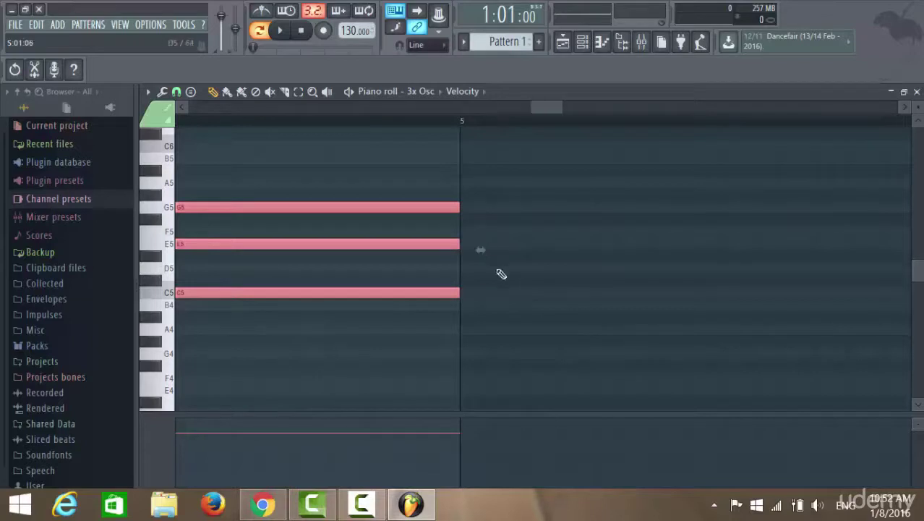
{"action": "left_click_drag", "start_coordinate": [532, 106], "coordinate": [181, 105]}
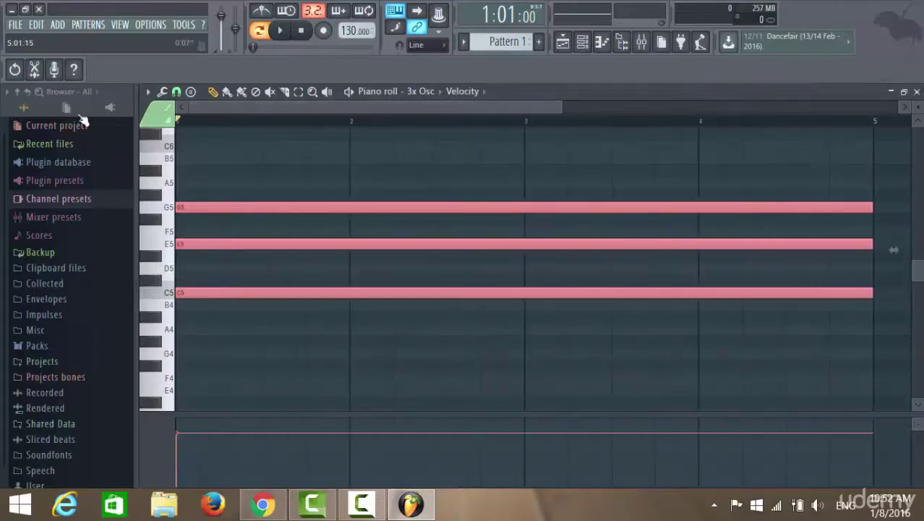
- Play back the chord pattern, stop it, and view the pattern briefly in the channel rack
{"action": "left_click", "coordinate": [280, 31]}
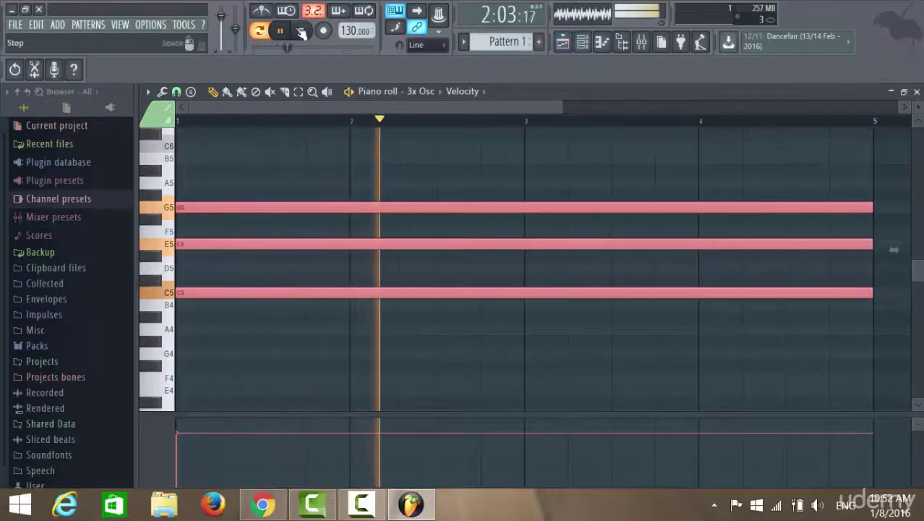
{"action": "key", "text": "space"}
{"action": "left_click", "coordinate": [582, 41]}
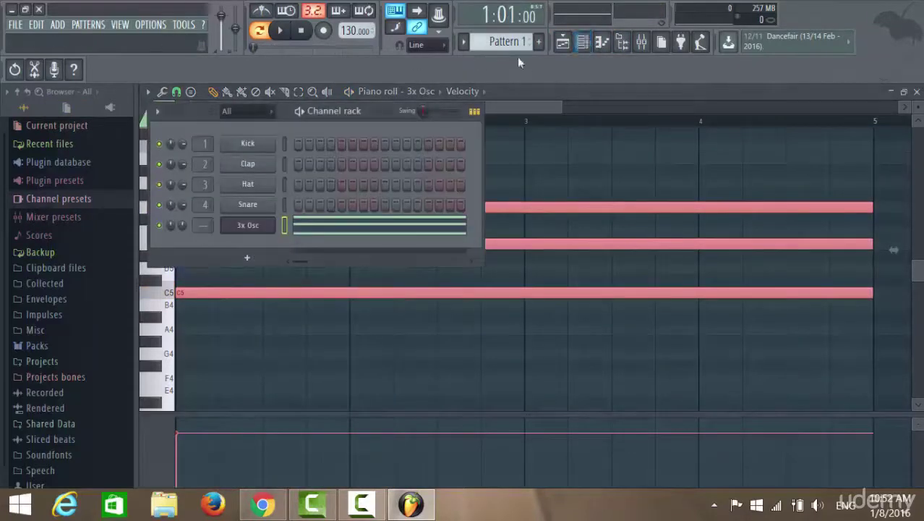
{"action": "left_click", "coordinate": [590, 42]}
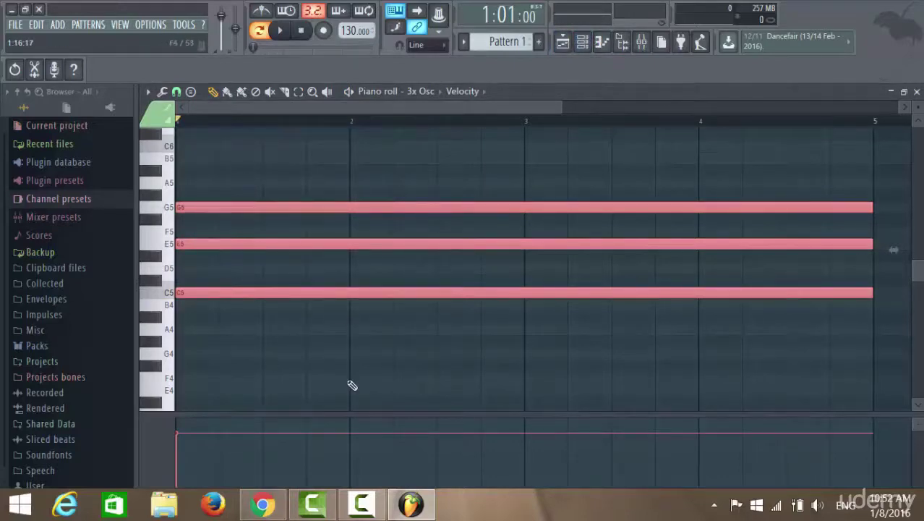
- Audition individual 3x Osc notes, including E5 and G5, over the finished chord in the piano roll
{"action": "key", "text": "z"}
{"action": "key", "text": "b"}
{"action": "key", "text": "c"}
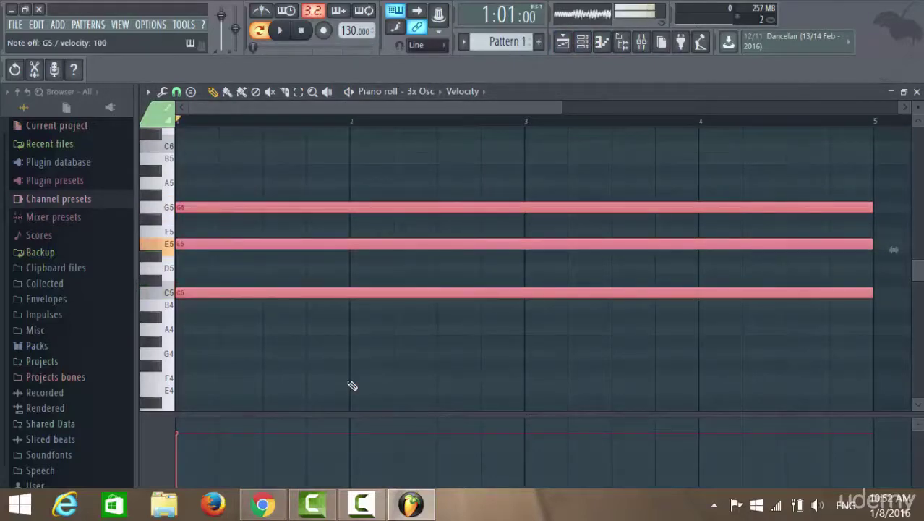
{"action": "key", "text": "b"}
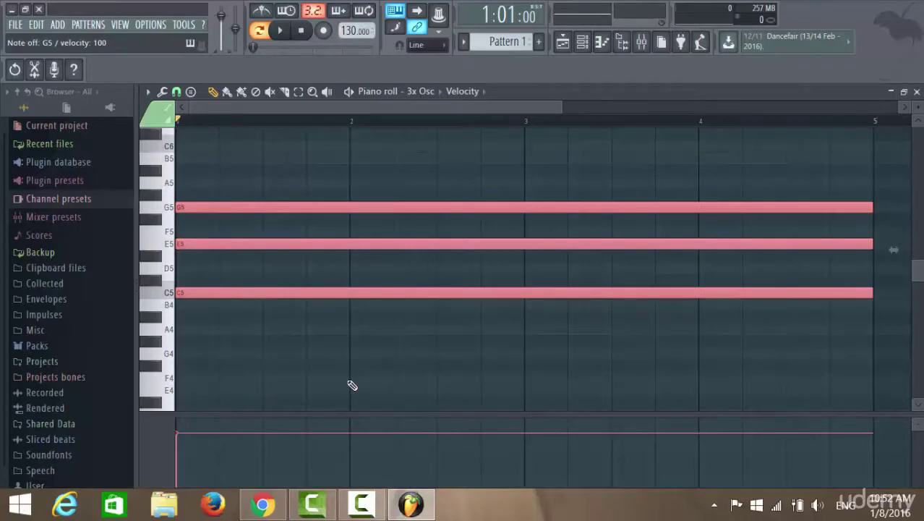
- Audition a series of quick 3x Osc melodies, combining notes such as C5, G5, B5 and C6 over the piano roll
{"action": "key", "text": "z"}
{"action": "key", "text": "m"}
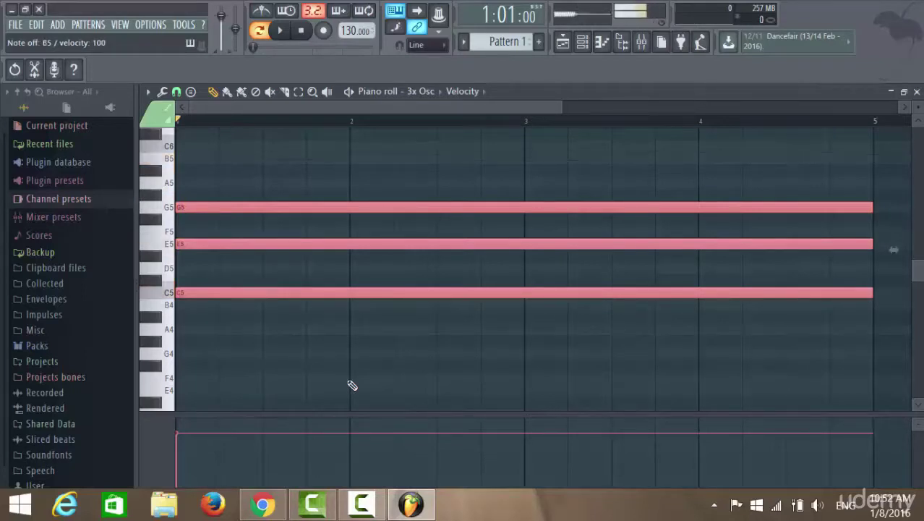
{"action": "key", "text": "z"}
{"action": "key", "text": "q"}
{"action": "key", "text": "z"}
{"action": "key", "text": "b"}
{"action": "key", "text": "z"}
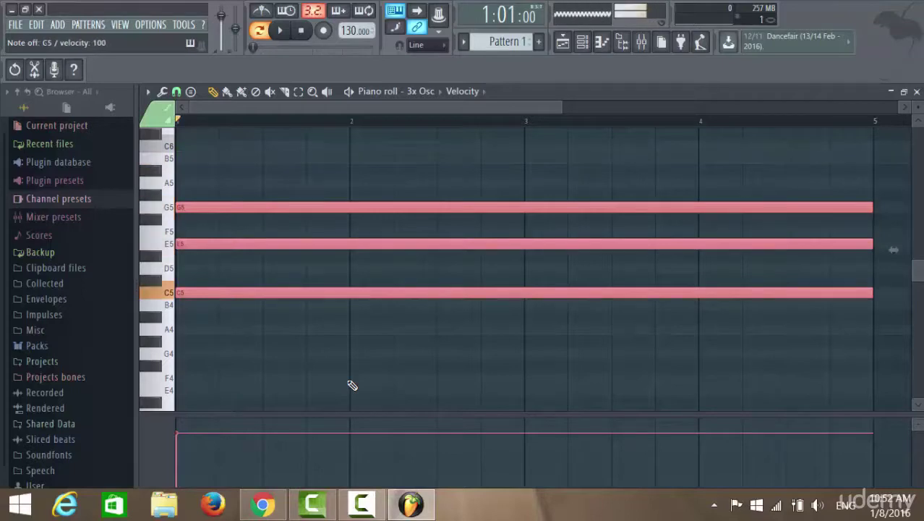
{"action": "key", "text": "b"}
{"action": "key", "text": "b"}
{"action": "key", "text": "z"}
{"action": "key", "text": "q"}
{"action": "key", "text": "b"}
{"action": "key", "text": "c"}
{"action": "key", "text": "b"}
{"action": "key", "text": "z"}
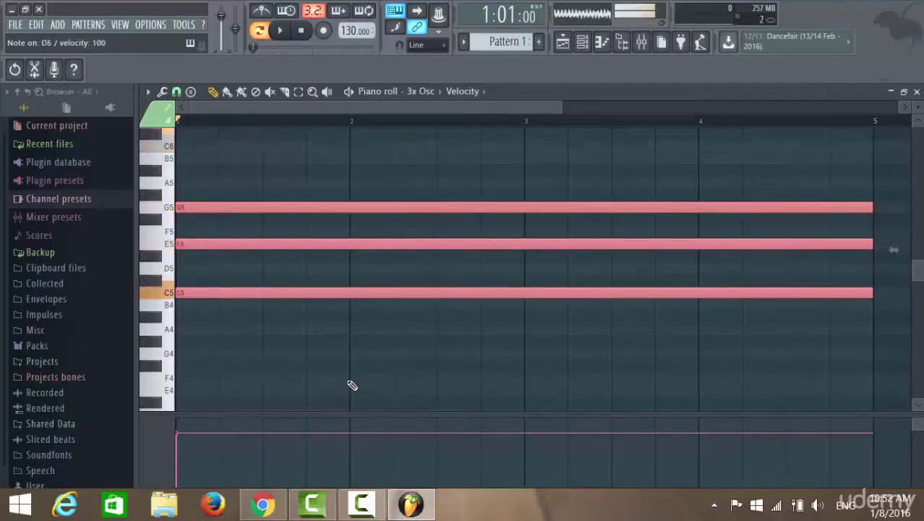
{"action": "key", "text": "b"}
{"action": "key", "text": "z"}
{"action": "key", "text": "b"}
{"action": "key", "text": "b"}
{"action": "key", "text": "z"}
{"action": "key", "text": "b"}
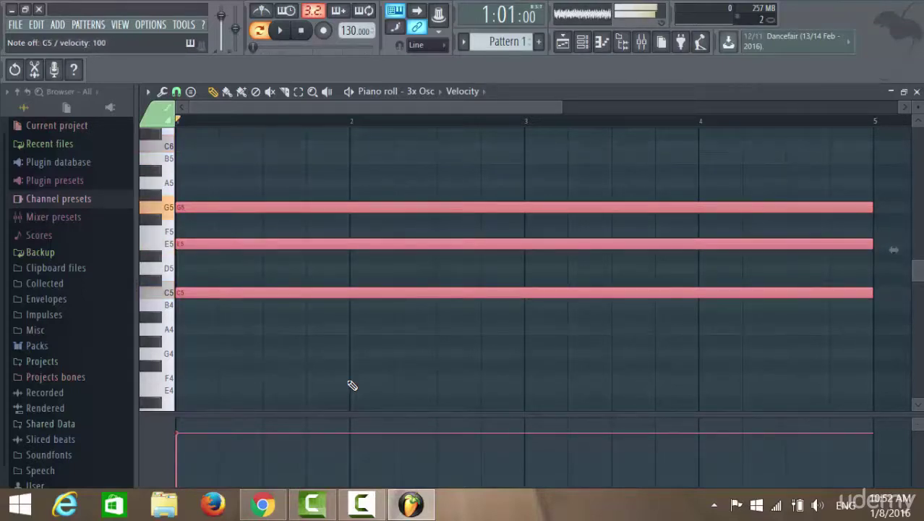
{"action": "key", "text": "c"}
{"action": "key", "text": "b"}
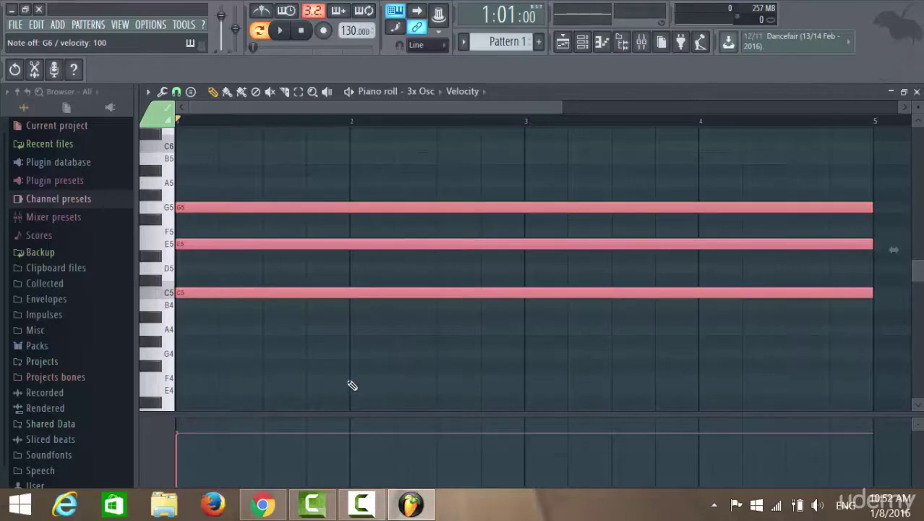
{"action": "key", "text": "z"}
{"action": "key", "text": "b"}
{"action": "key", "text": "c"}
{"action": "key", "text": "b"}
{"action": "key", "text": "z"}
{"action": "key", "text": "b"}
{"action": "key", "text": "c"}
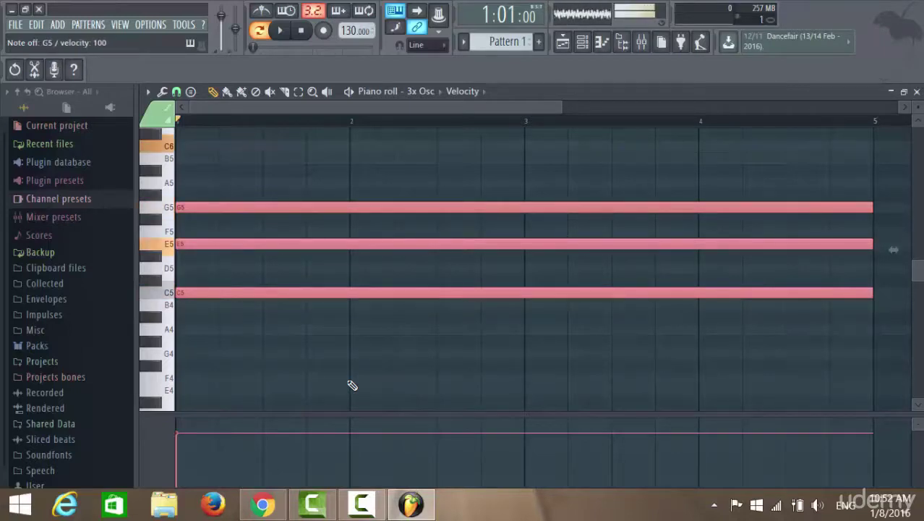
{"action": "key", "text": "b"}
{"action": "key", "text": "z"}
{"action": "key", "text": "b"}
{"action": "key", "text": "c"}
{"action": "key", "text": "b"}
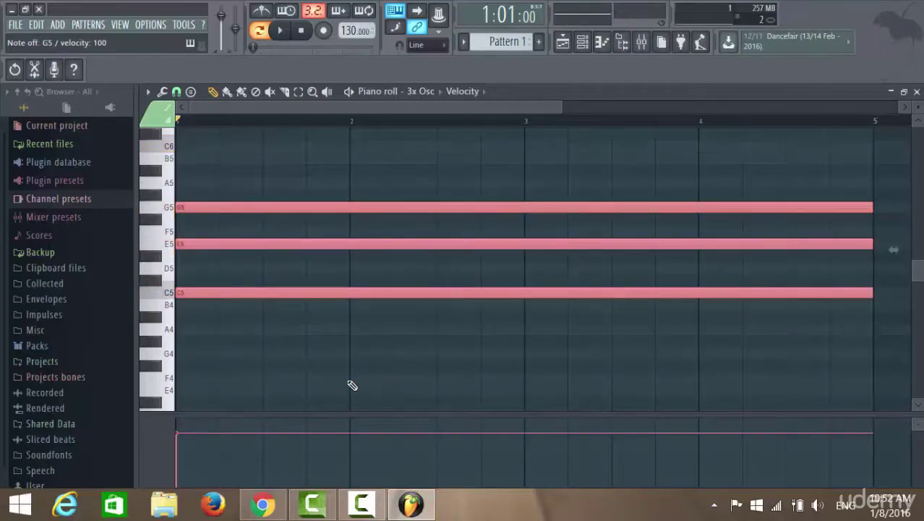
{"action": "key", "text": "m"}
{"action": "key", "text": "m"}
{"action": "key", "text": "m"}
{"action": "key", "text": "q"}
{"action": "key", "text": "q"}
{"action": "key", "text": "n"}
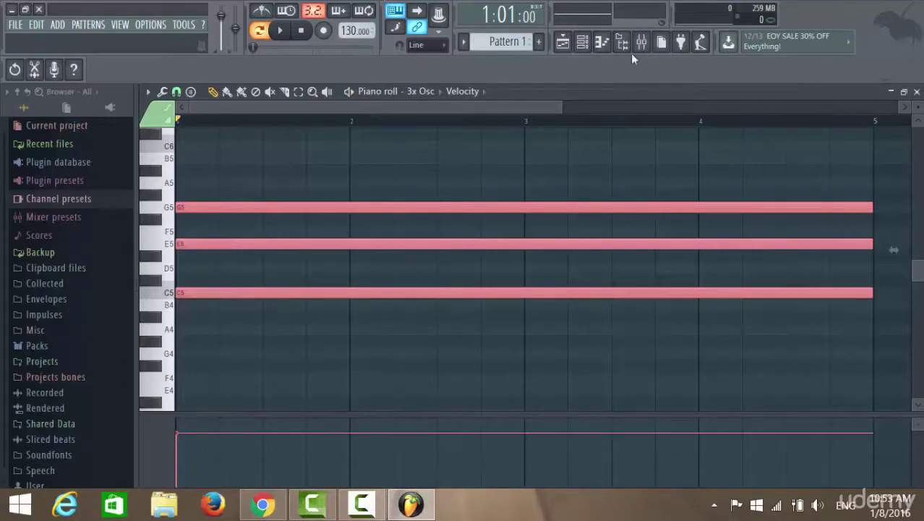
- Place two Pattern 1 clips back to back on Track 1 of the playlist, starting at bars 1 and 5
{"action": "left_click", "coordinate": [562, 41]}
{"action": "left_click", "coordinate": [869, 95]}
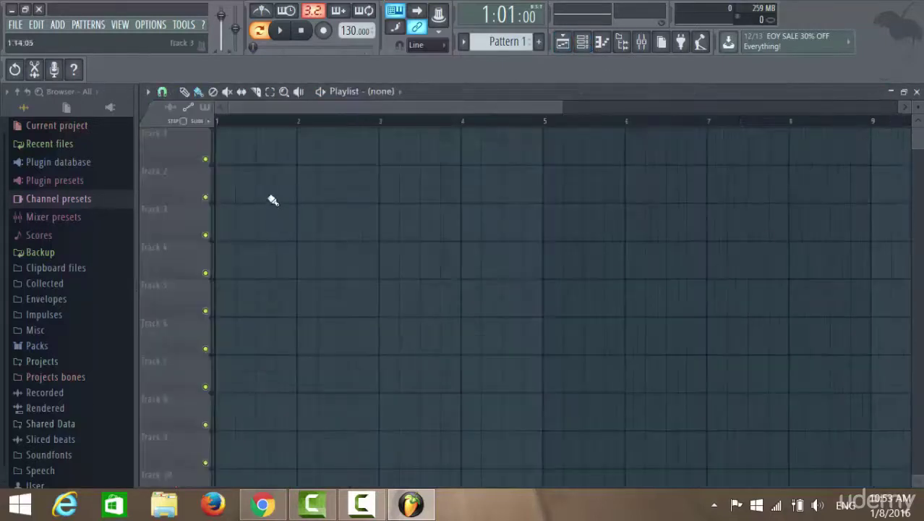
{"action": "left_click", "coordinate": [219, 152]}
{"action": "left_click_drag", "start_coordinate": [509, 149], "coordinate": [443, 147]}
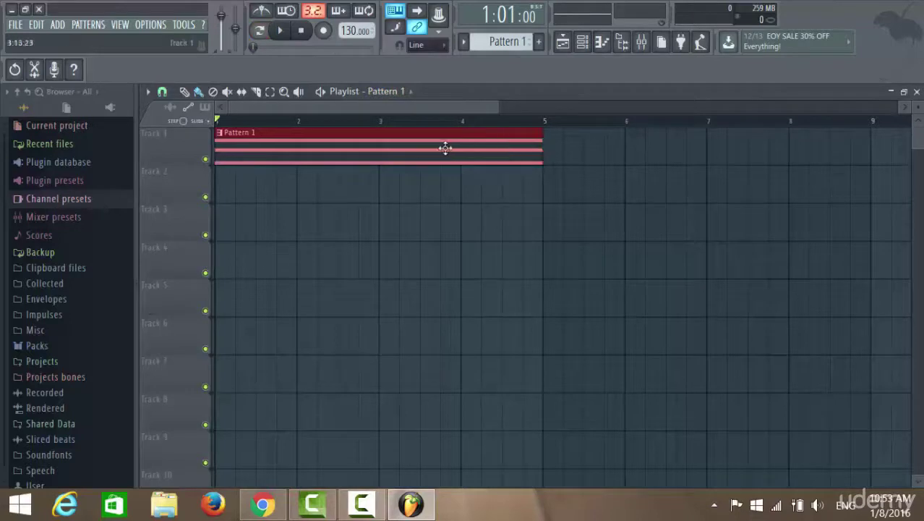
{"action": "left_click", "coordinate": [580, 149]}
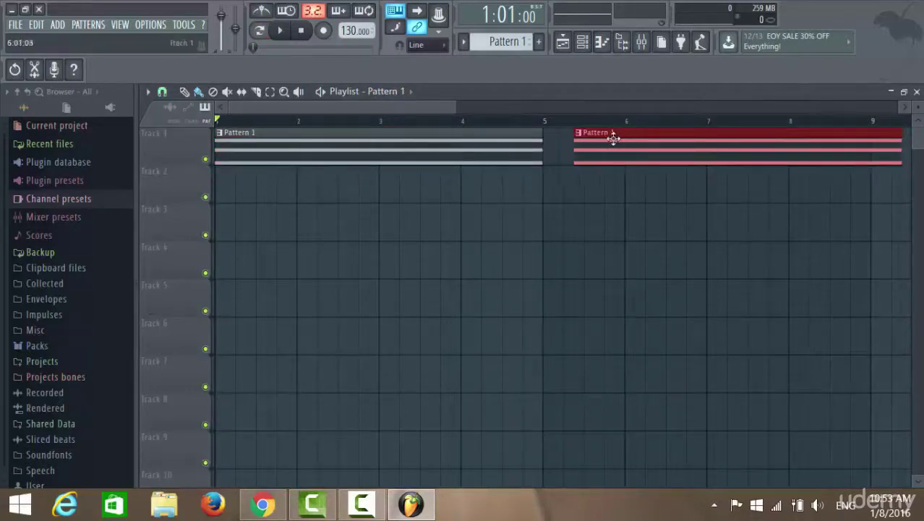
{"action": "left_click_drag", "start_coordinate": [613, 137], "coordinate": [596, 144]}
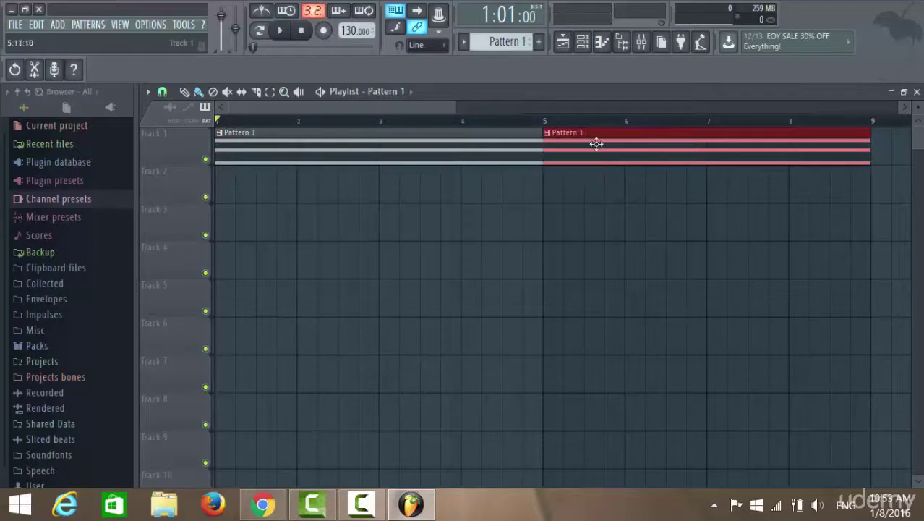
- Open the 3x Osc instrument from the channel rack and create an automation clip for oscillator 1's fine pitch
{"action": "double_click", "coordinate": [421, 162]}
{"action": "left_click", "coordinate": [602, 41]}
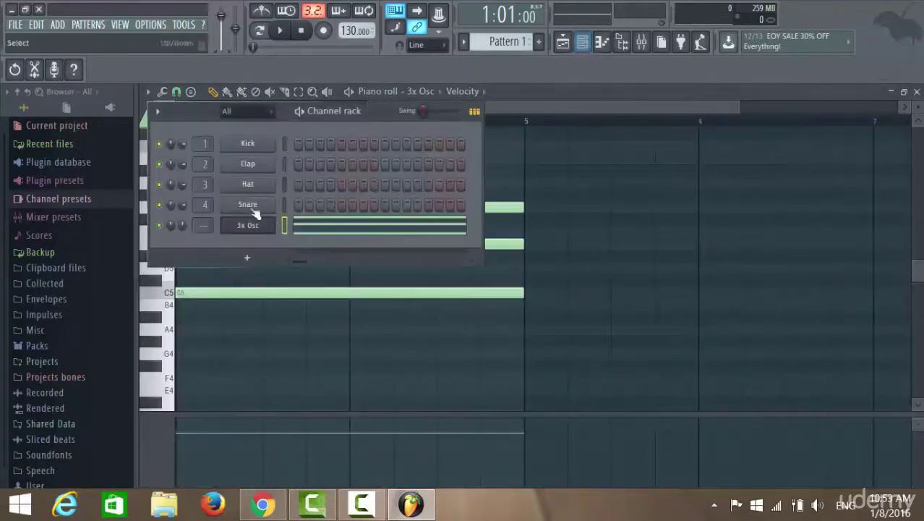
{"action": "right_click", "coordinate": [268, 228]}
{"action": "key", "text": "Escape"}
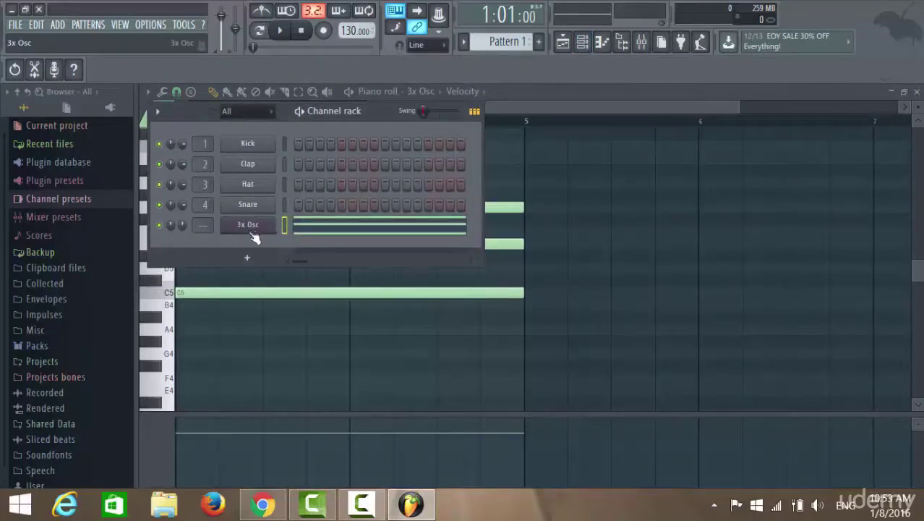
{"action": "left_click", "coordinate": [248, 225]}
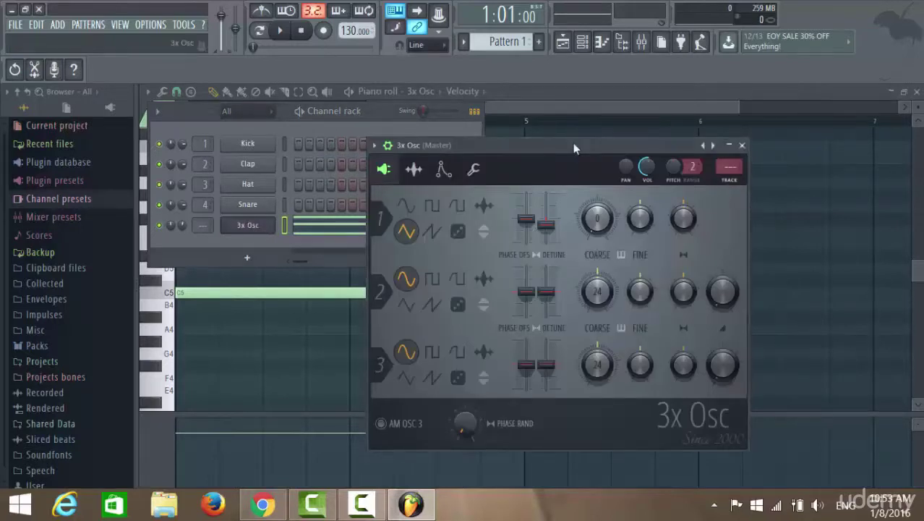
{"action": "left_click_drag", "start_coordinate": [573, 143], "coordinate": [472, 133]}
{"action": "right_click", "coordinate": [539, 212]}
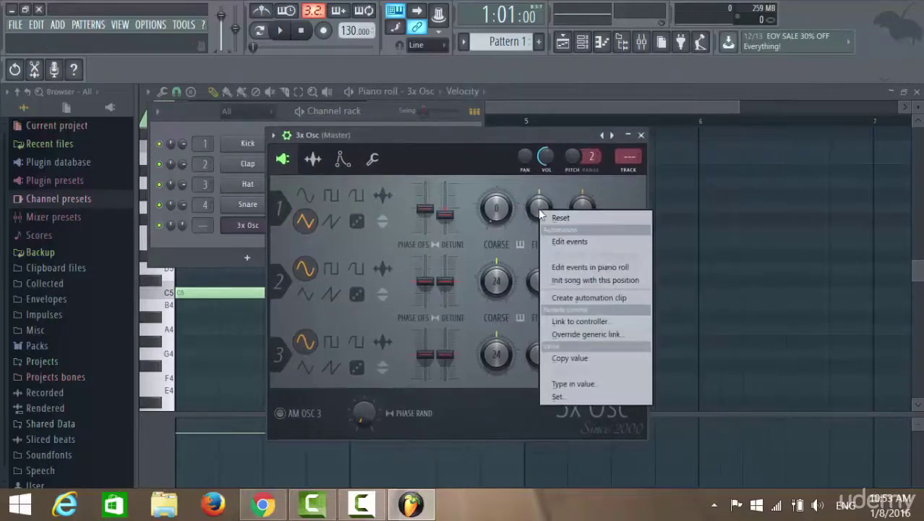
{"action": "left_click", "coordinate": [523, 230]}
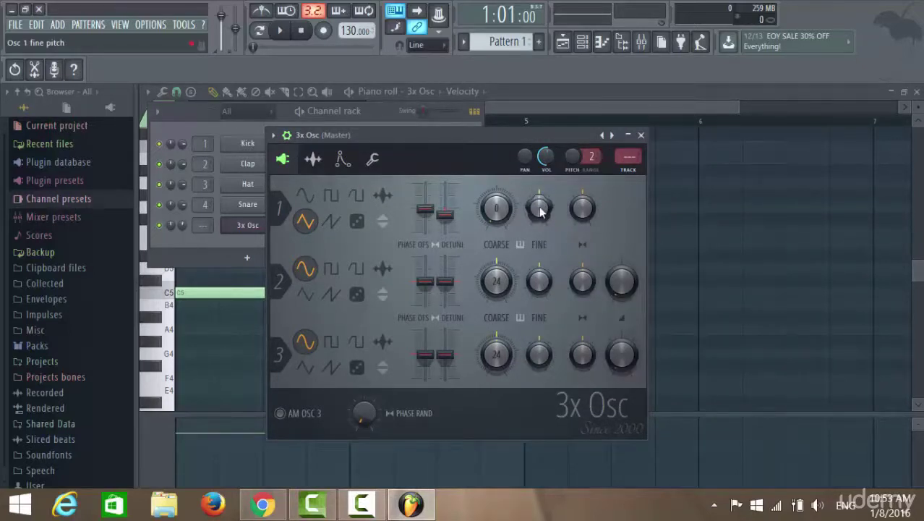
{"action": "right_click", "coordinate": [541, 212]}
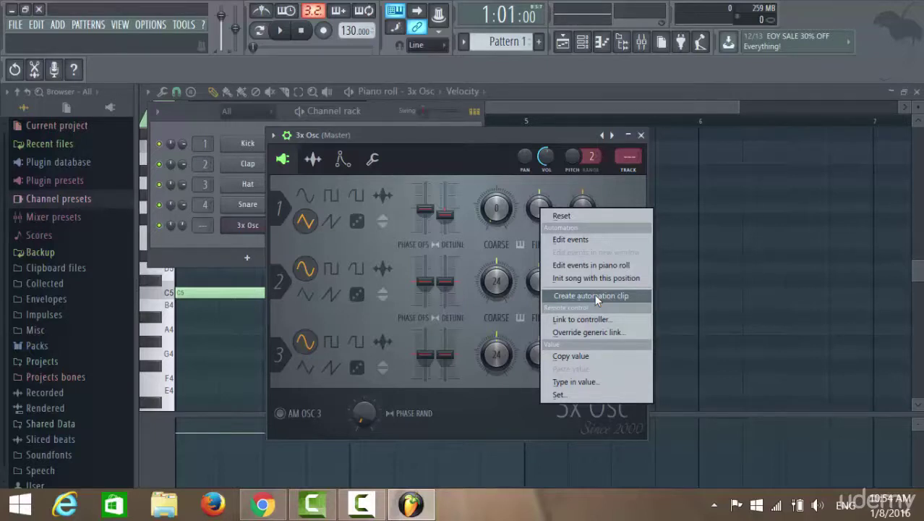
{"action": "left_click", "coordinate": [594, 294]}
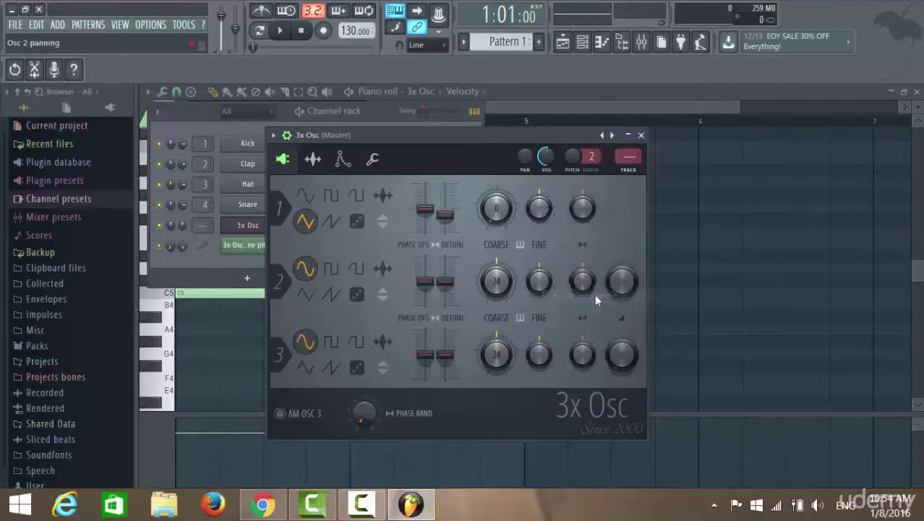
- View the Osc 1 fine pitch automation clip in the playlist and check the knob it controls in 3x Osc
{"action": "left_click", "coordinate": [620, 107]}
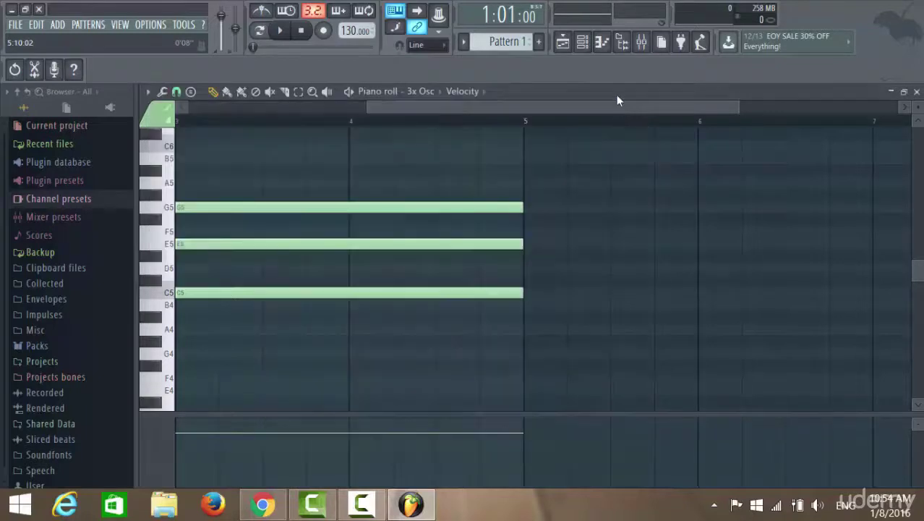
{"action": "left_click", "coordinate": [565, 42]}
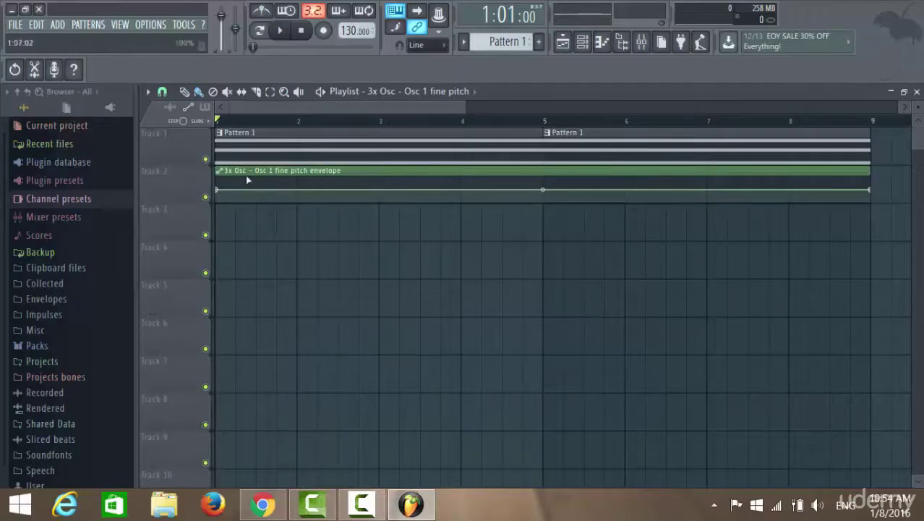
{"action": "left_click", "coordinate": [582, 42]}
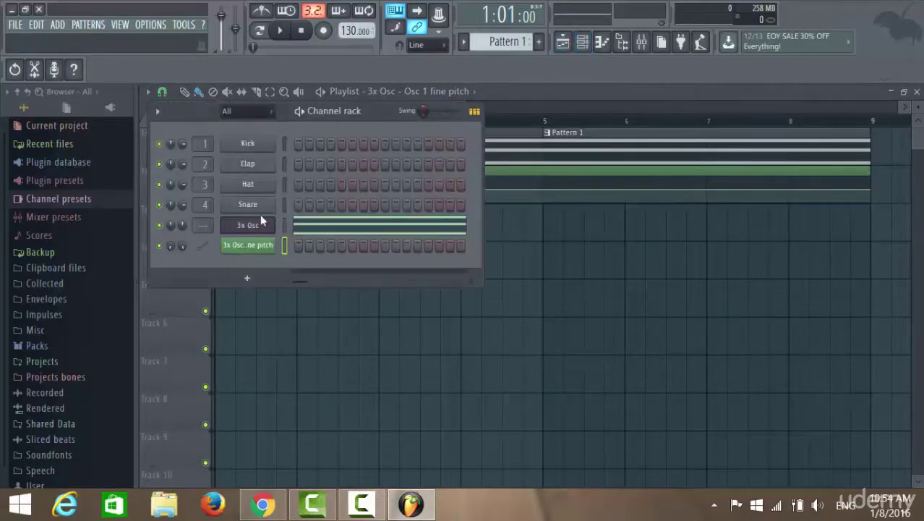
{"action": "left_click", "coordinate": [258, 233]}
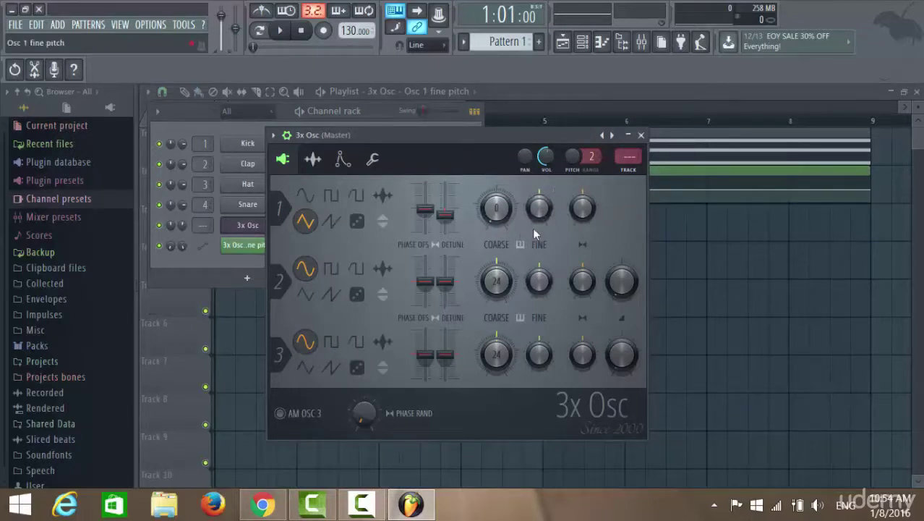
{"action": "left_click", "coordinate": [662, 91]}
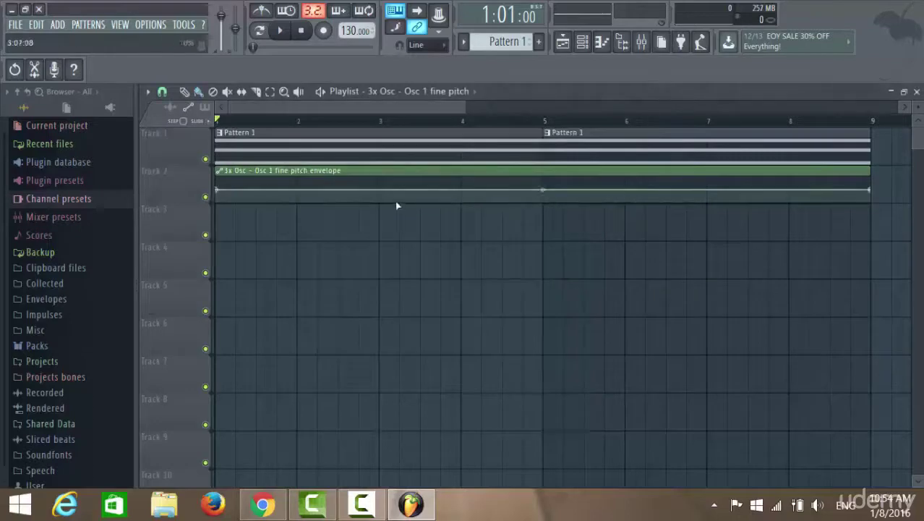
- Add control points about every half bar along the flat Osc 1 fine pitch envelope on Track 2, from bar 1 through bar 8
{"action": "mouse_move", "coordinate": [464, 108]}
{"action": "left_mouse_down"}
{"action": "mouse_move", "coordinate": [400, 118]}
{"action": "mouse_move", "coordinate": [462, 115]}
{"action": "left_mouse_up"}
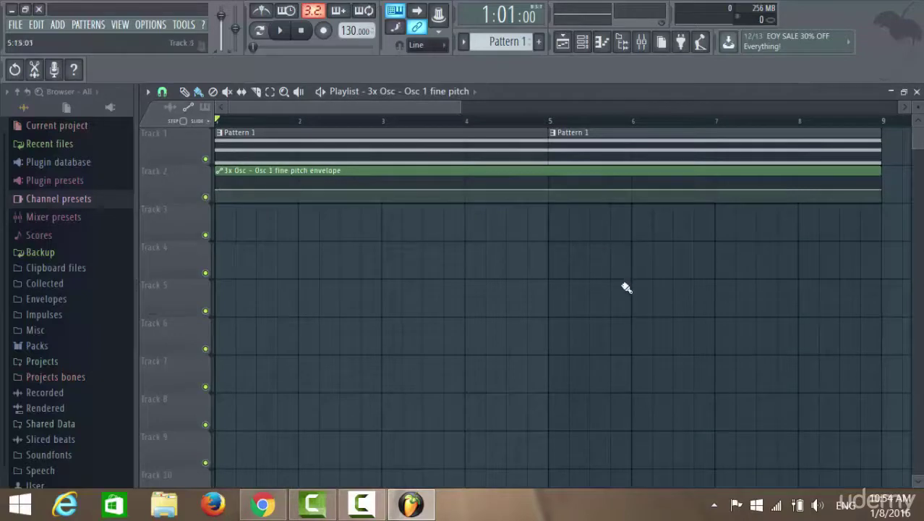
{"action": "scroll", "coordinate": [626, 287], "scroll_direction": "up", "scroll_amount": 4}
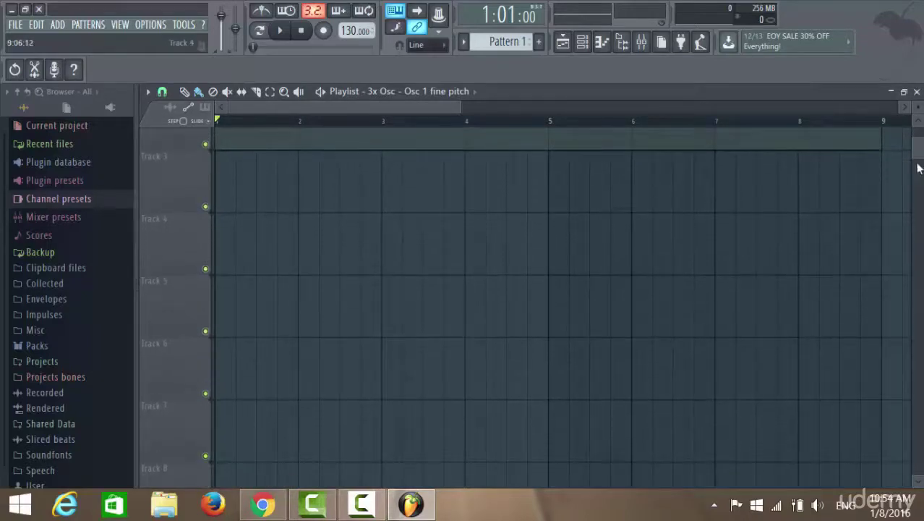
{"action": "left_click_drag", "start_coordinate": [917, 163], "coordinate": [919, 63]}
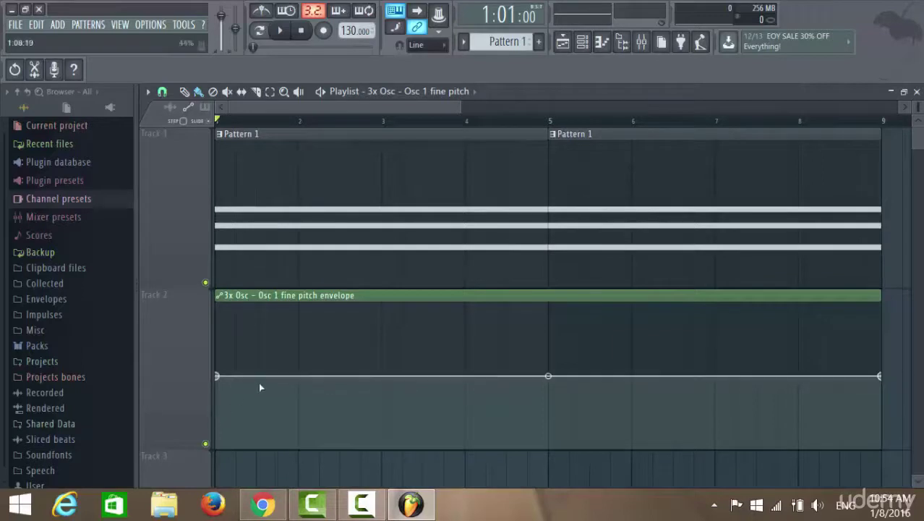
{"action": "left_click_drag", "start_coordinate": [919, 106], "coordinate": [919, 96]}
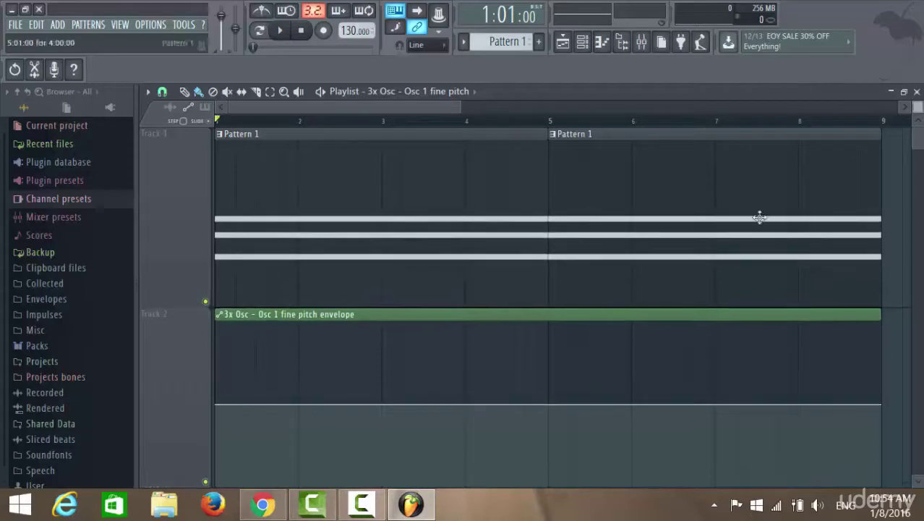
{"action": "right_click", "coordinate": [256, 403]}
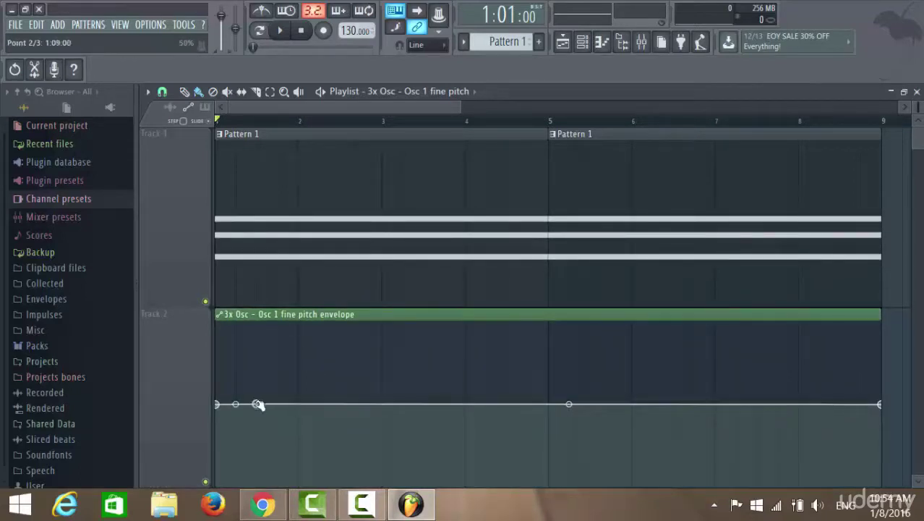
{"action": "right_click", "coordinate": [300, 405]}
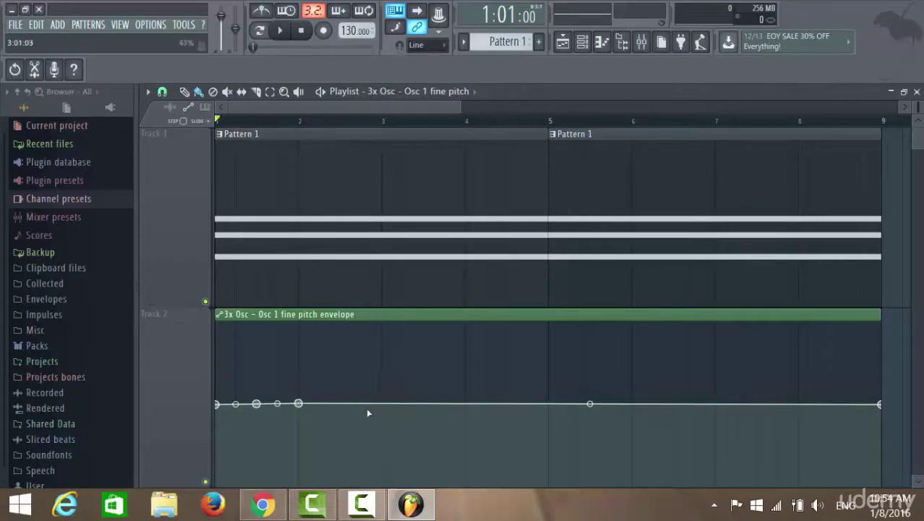
{"action": "right_click", "coordinate": [340, 403]}
{"action": "right_click", "coordinate": [376, 404]}
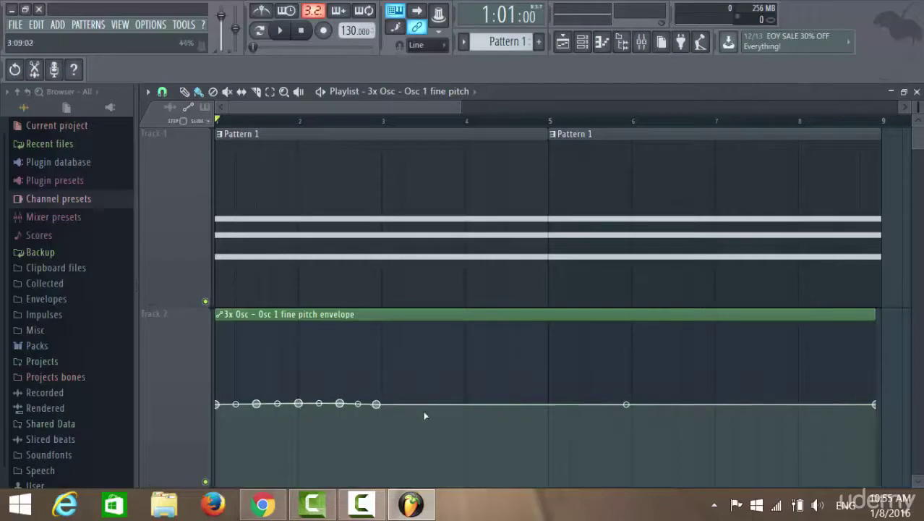
{"action": "right_click", "coordinate": [423, 404]}
{"action": "right_click", "coordinate": [466, 406]}
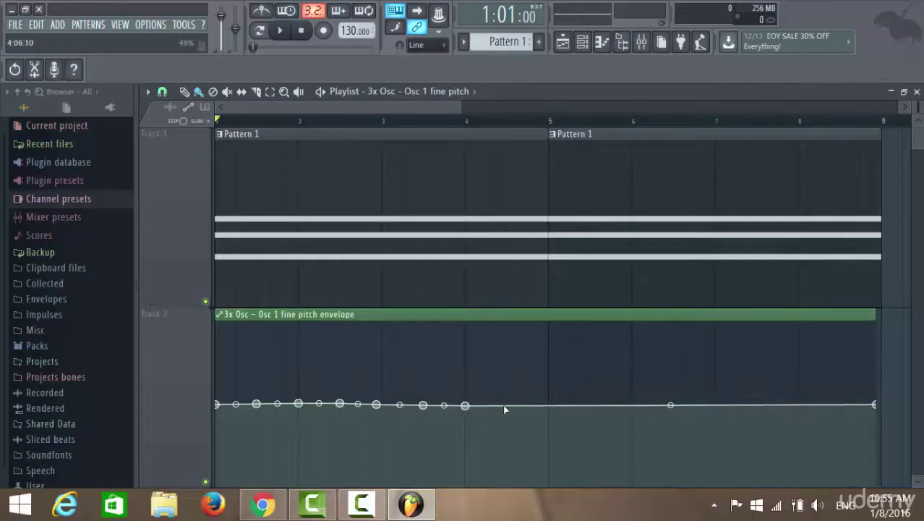
{"action": "left_click_drag", "start_coordinate": [505, 407], "coordinate": [510, 408]}
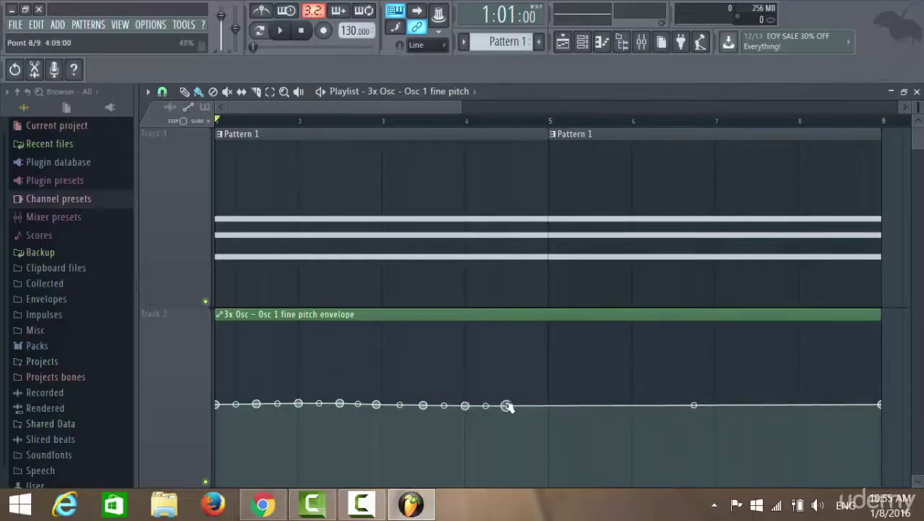
{"action": "right_click", "coordinate": [550, 405]}
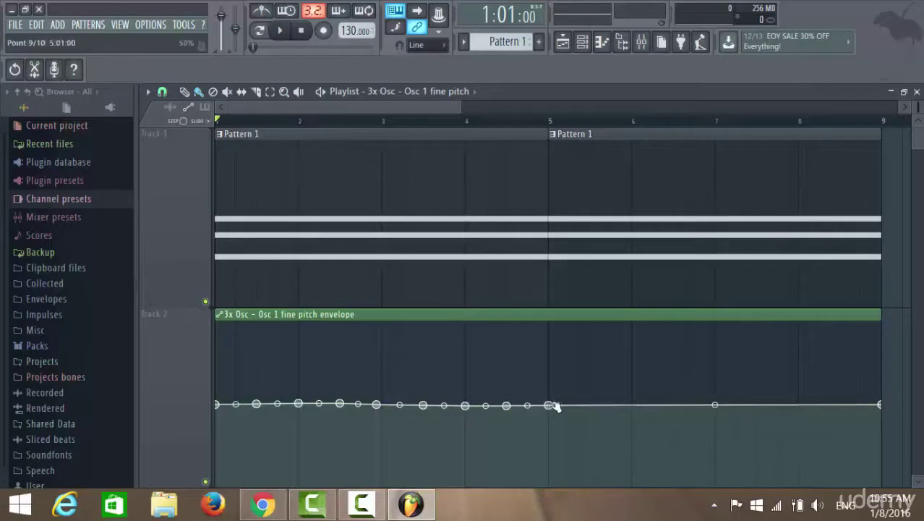
{"action": "right_click", "coordinate": [589, 406]}
{"action": "right_click", "coordinate": [637, 407]}
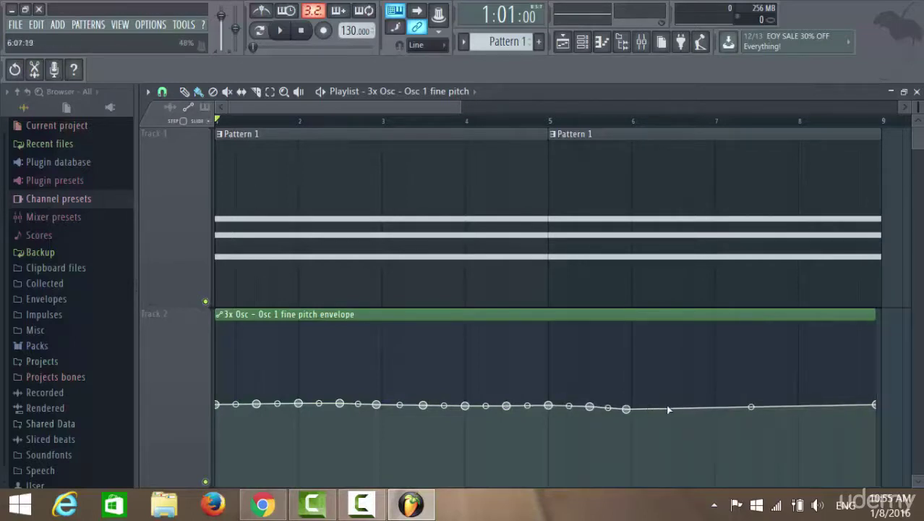
{"action": "right_click", "coordinate": [673, 407]}
{"action": "right_click", "coordinate": [715, 407]}
{"action": "right_click", "coordinate": [798, 407]}
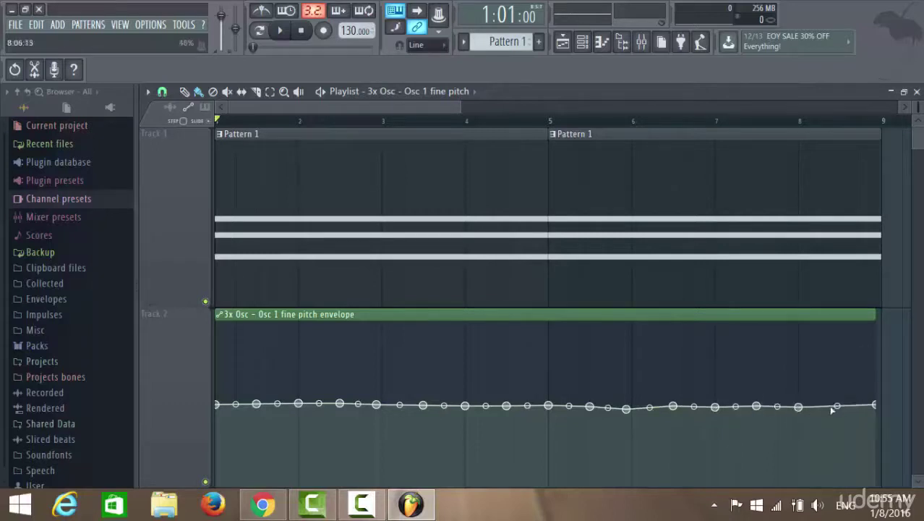
{"action": "right_click", "coordinate": [841, 407]}
- Shape the Osc 1 fine pitch envelope into a zigzag of four peaks and four dips, with the first peak at maximum and the second lowest
{"action": "left_click_drag", "start_coordinate": [258, 404], "coordinate": [256, 366]}
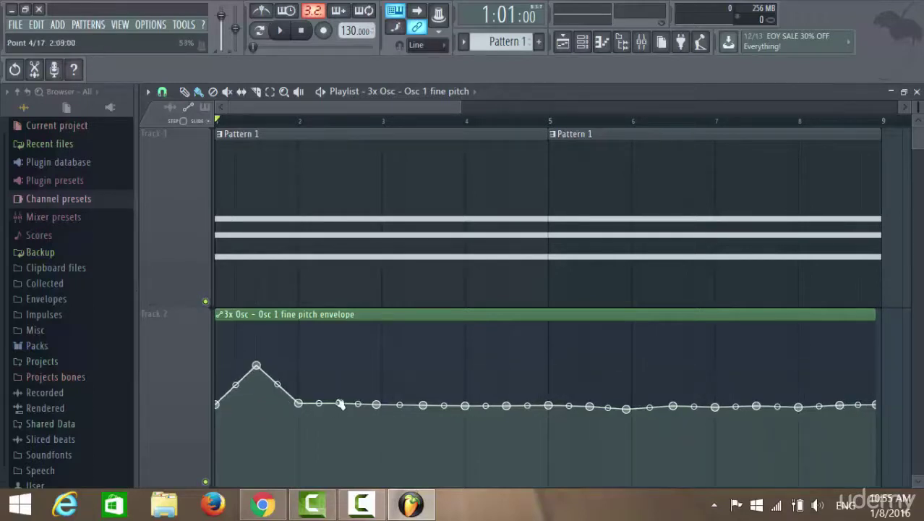
{"action": "left_click_drag", "start_coordinate": [340, 404], "coordinate": [340, 484]}
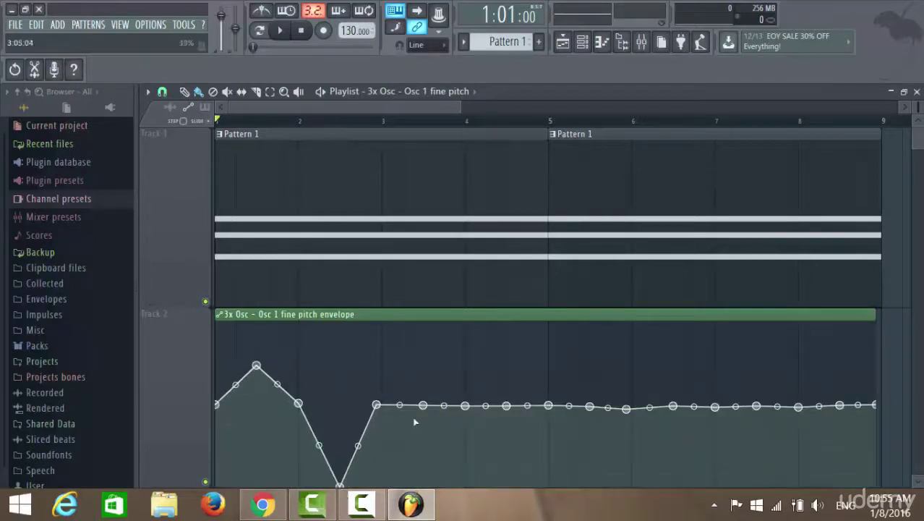
{"action": "left_click_drag", "start_coordinate": [424, 405], "coordinate": [408, 351]}
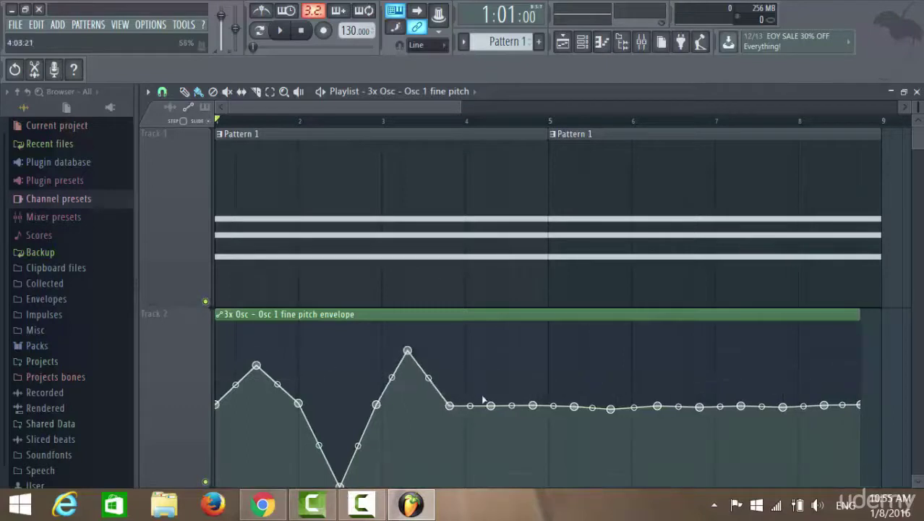
{"action": "left_click_drag", "start_coordinate": [498, 416], "coordinate": [521, 475]}
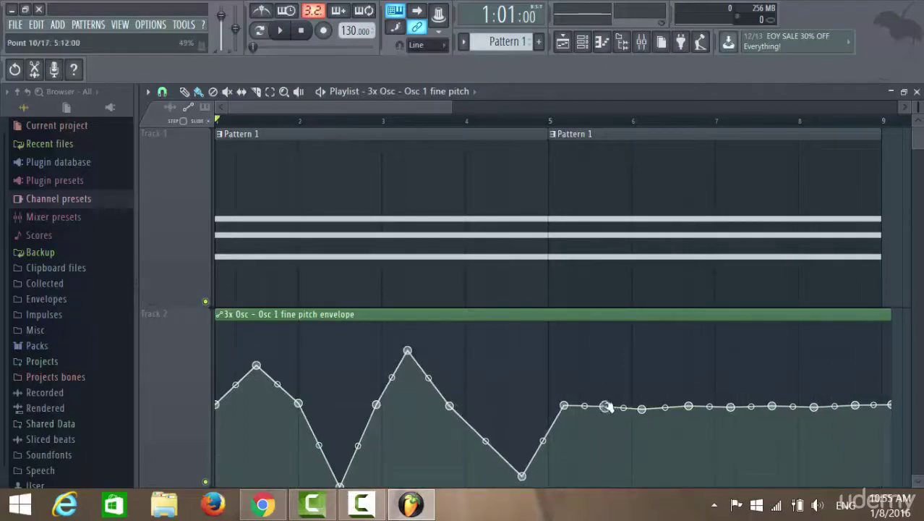
{"action": "left_click_drag", "start_coordinate": [603, 406], "coordinate": [606, 330]}
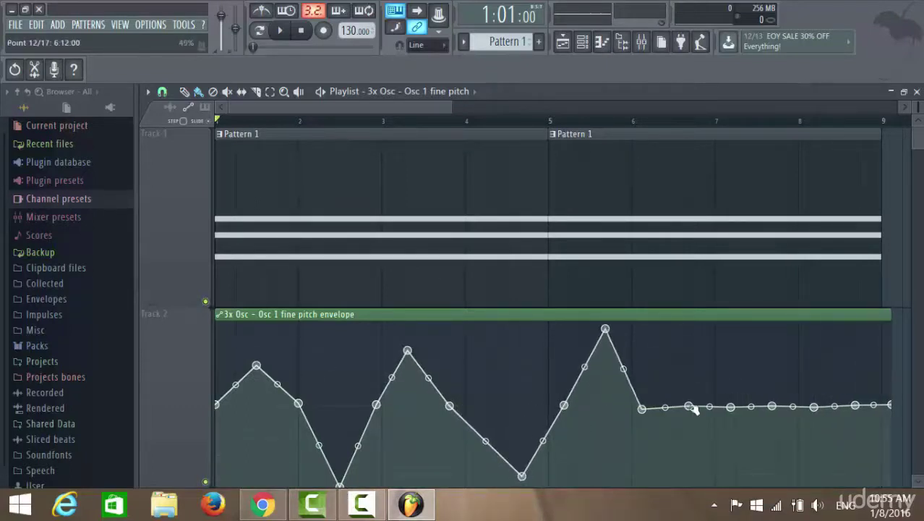
{"action": "left_click_drag", "start_coordinate": [689, 406], "coordinate": [700, 470]}
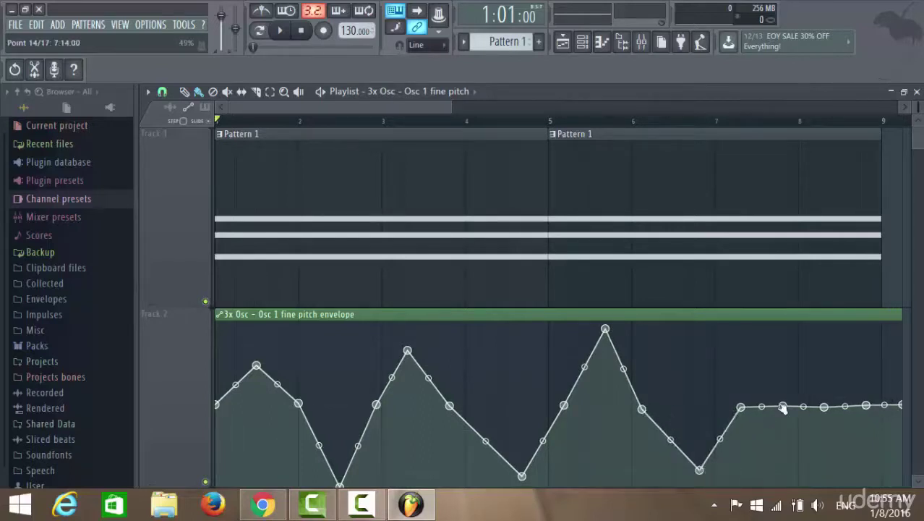
{"action": "left_click_drag", "start_coordinate": [778, 405], "coordinate": [767, 324]}
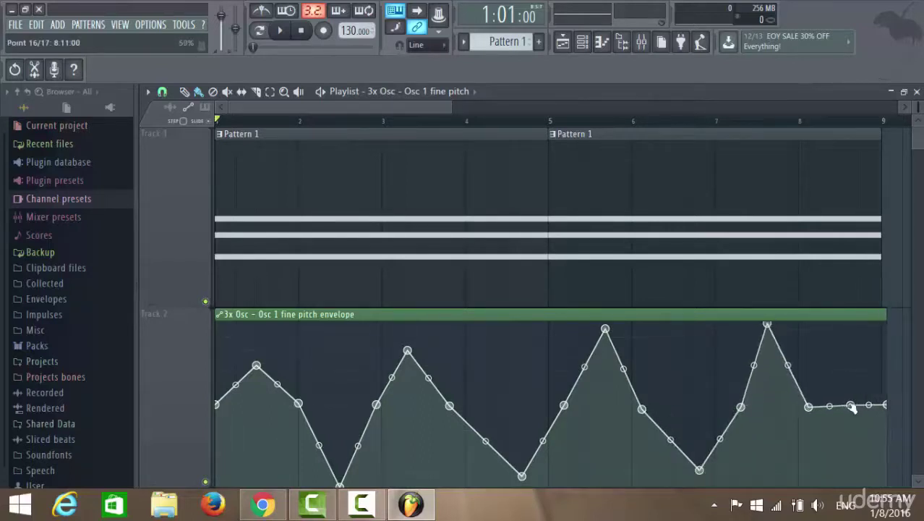
{"action": "left_click_drag", "start_coordinate": [841, 405], "coordinate": [846, 479]}
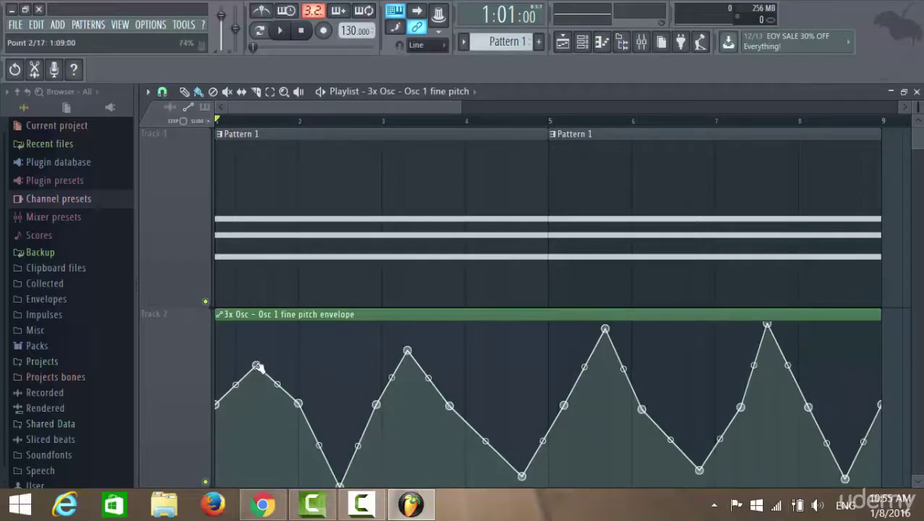
{"action": "left_click_drag", "start_coordinate": [256, 365], "coordinate": [256, 324]}
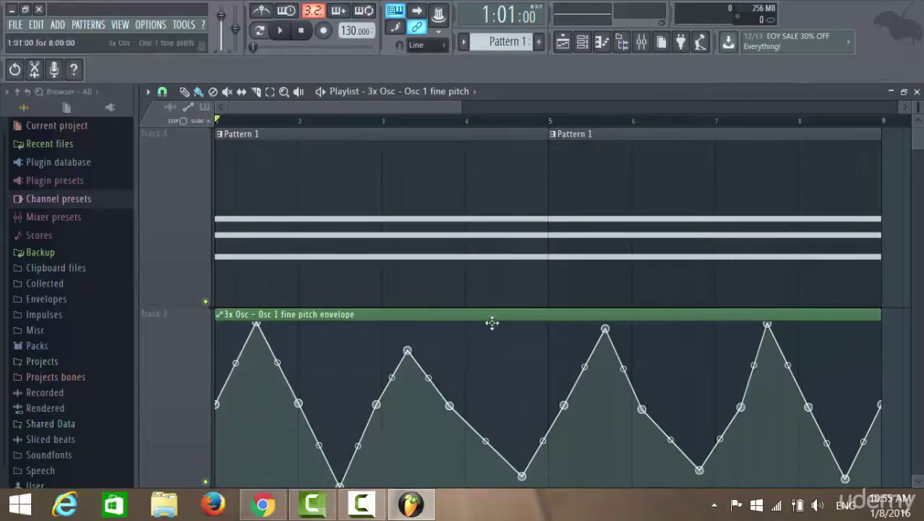
{"action": "left_click_drag", "start_coordinate": [410, 352], "coordinate": [408, 367]}
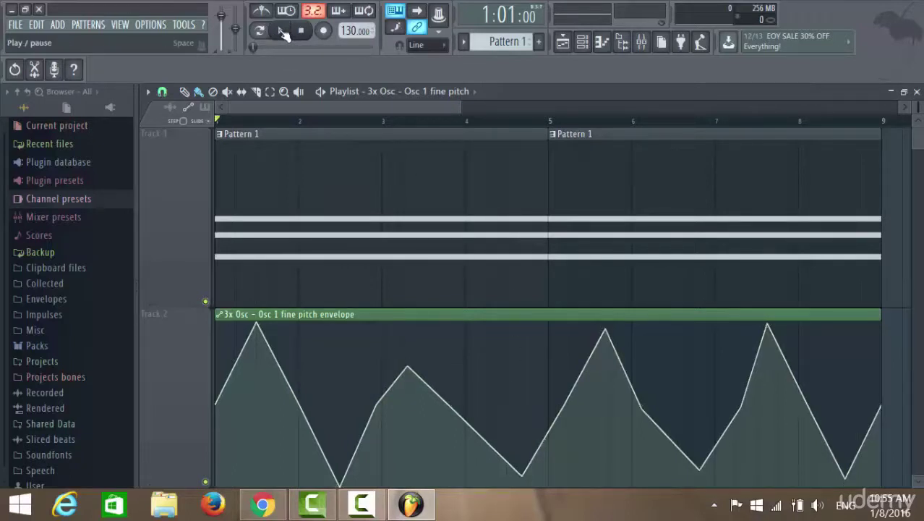
- Play the song with the 3x Osc window open to audition the fine pitch automation, and stop playback
{"action": "left_click", "coordinate": [281, 31]}
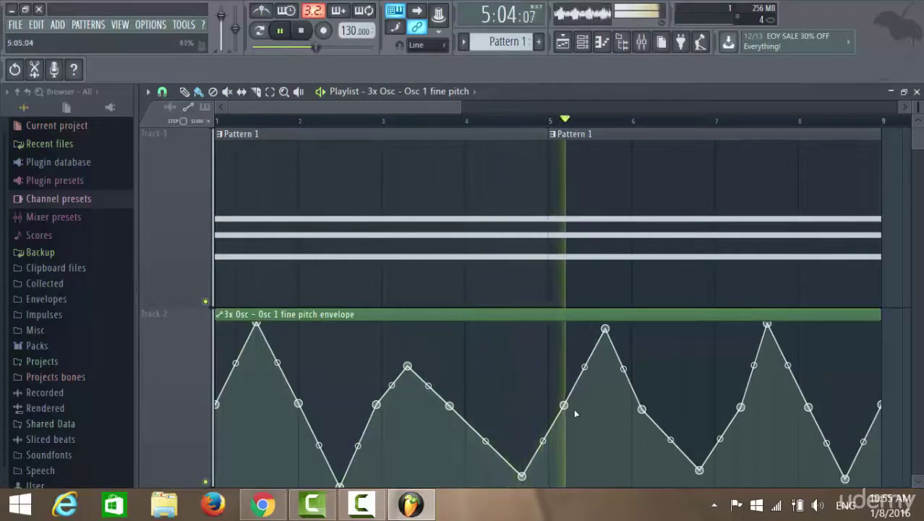
{"action": "left_click", "coordinate": [582, 42]}
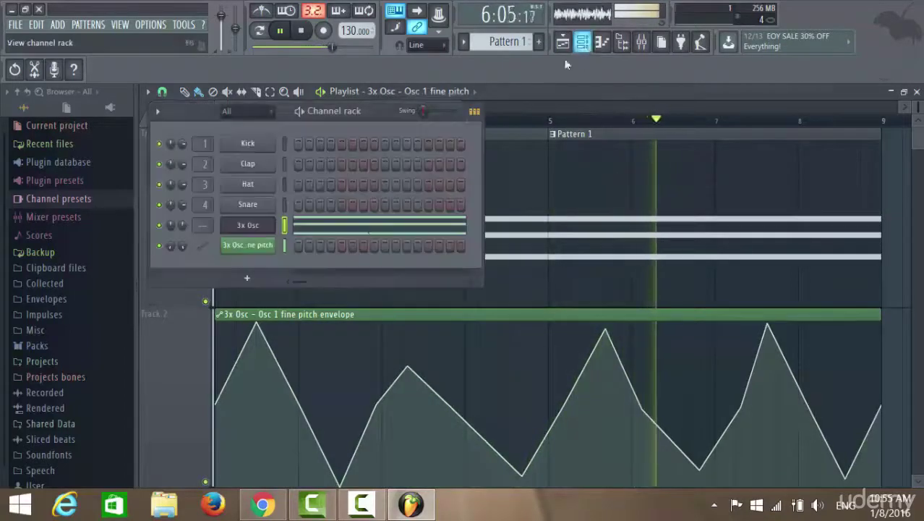
{"action": "left_click", "coordinate": [247, 225]}
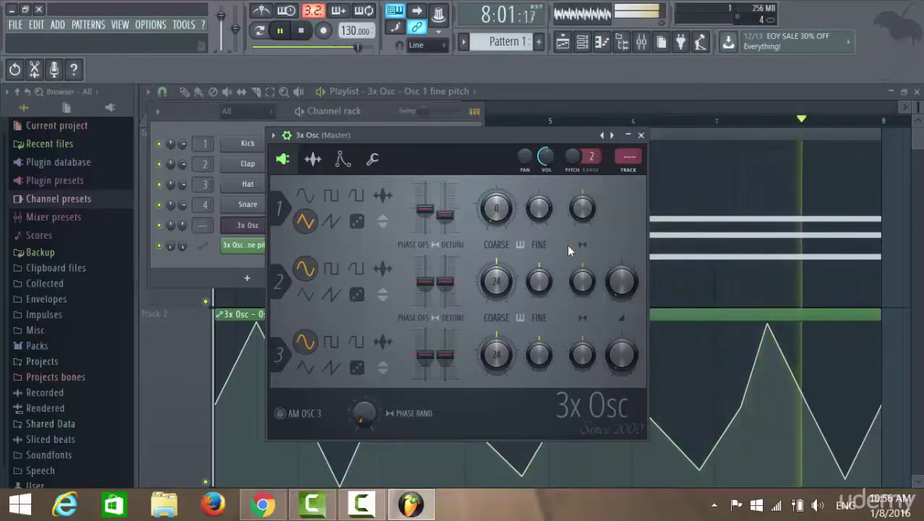
{"action": "mouse_move", "coordinate": [582, 208]}
{"action": "left_mouse_down"}
{"action": "mouse_move", "coordinate": [582, 172]}
{"action": "mouse_move", "coordinate": [582, 245]}
{"action": "mouse_move", "coordinate": [582, 177]}
{"action": "mouse_move", "coordinate": [582, 244]}
{"action": "mouse_move", "coordinate": [582, 200]}
{"action": "mouse_move", "coordinate": [582, 216]}
{"action": "left_mouse_up"}
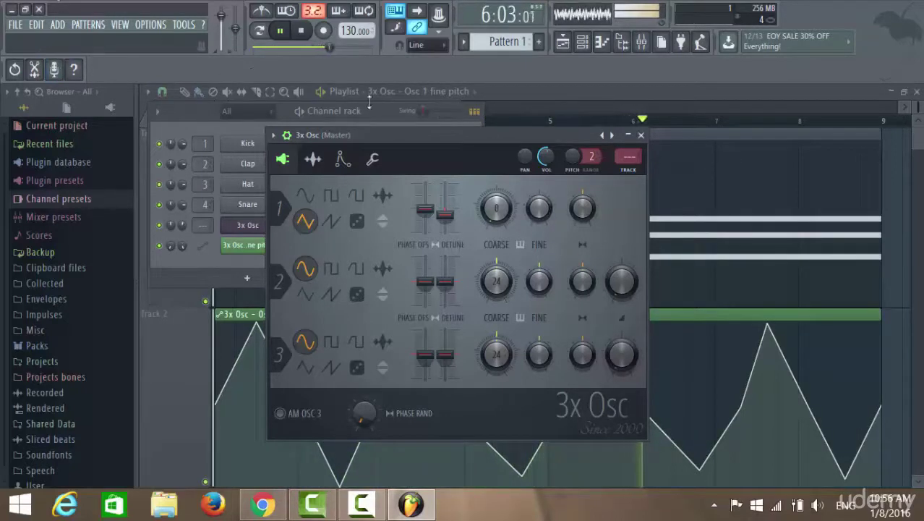
{"action": "key", "text": "space"}
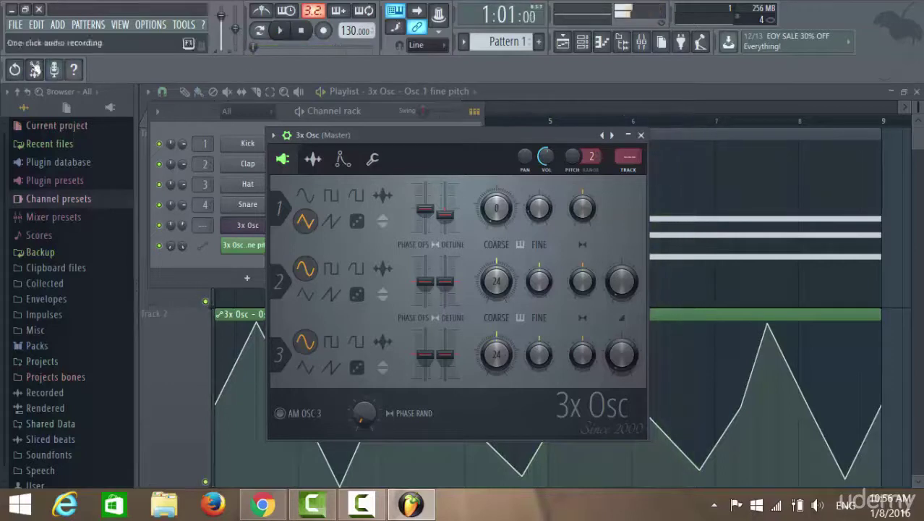
- Export the project as a wave file named test.wav in the Projects folder
{"action": "left_click", "coordinate": [14, 23]}
{"action": "mouse_move", "coordinate": [43, 139]}
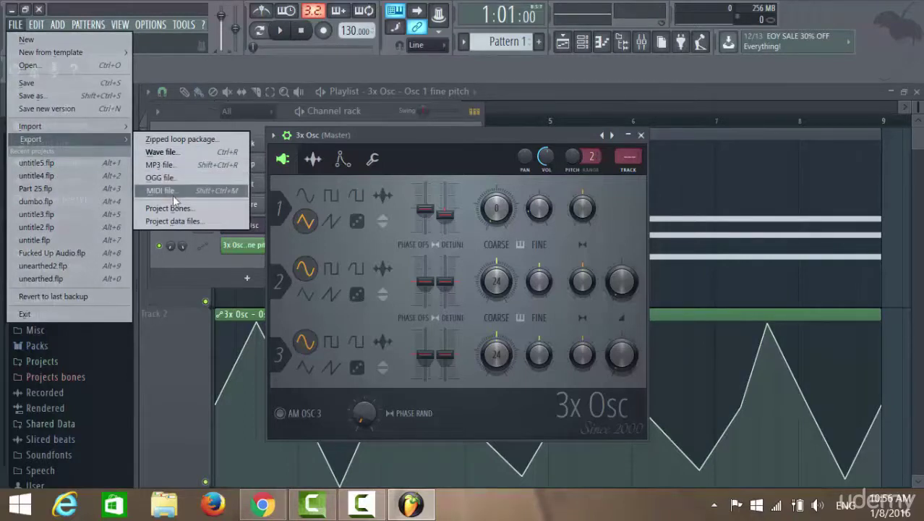
{"action": "left_click", "coordinate": [174, 153]}
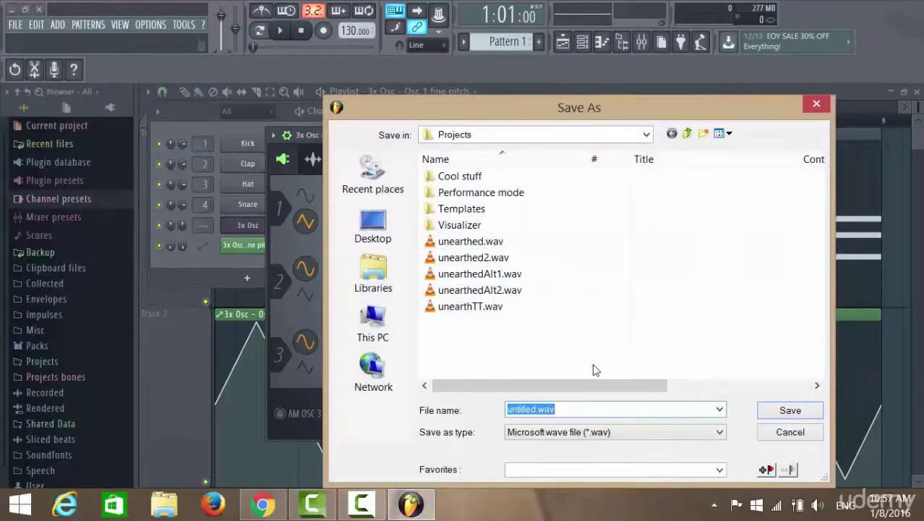
{"action": "left_click", "coordinate": [536, 409]}
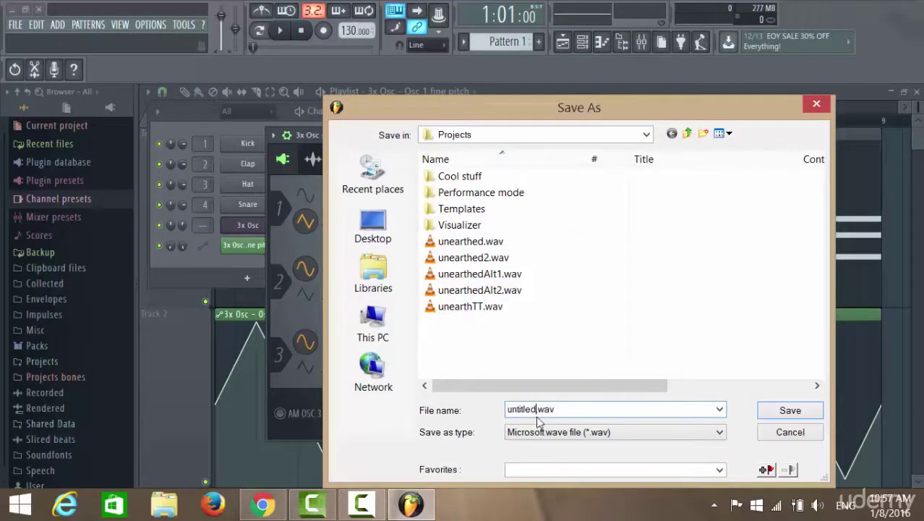
{"action": "left_click_drag", "start_coordinate": [537, 409], "coordinate": [499, 410]}
{"action": "type", "text": "test"}
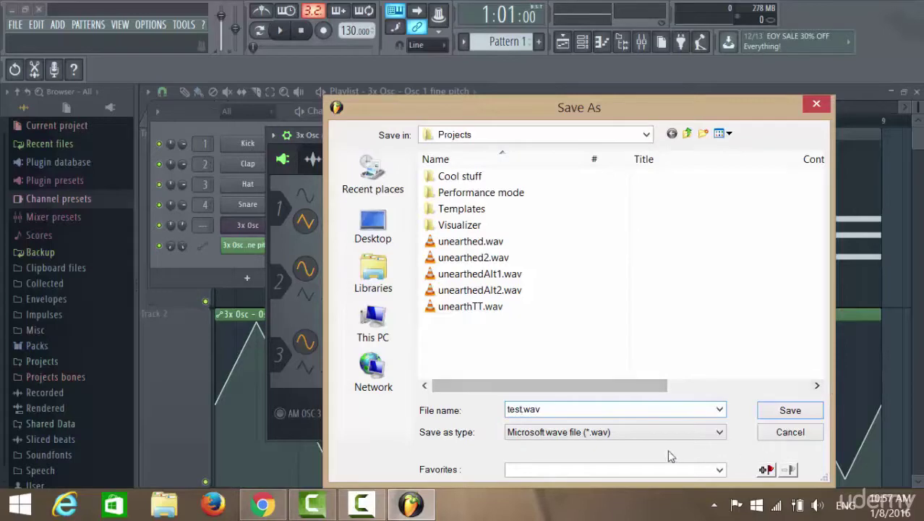
{"action": "left_click", "coordinate": [790, 410]}
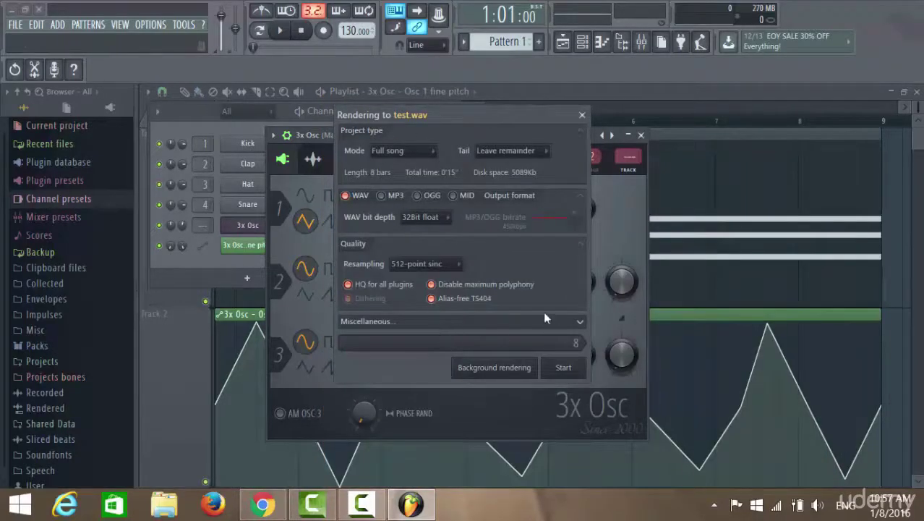
- Enable MP3 output alongside WAV in the render settings, trying OGG and MID but leaving both off
{"action": "left_click", "coordinate": [382, 196]}
{"action": "left_click", "coordinate": [418, 196]}
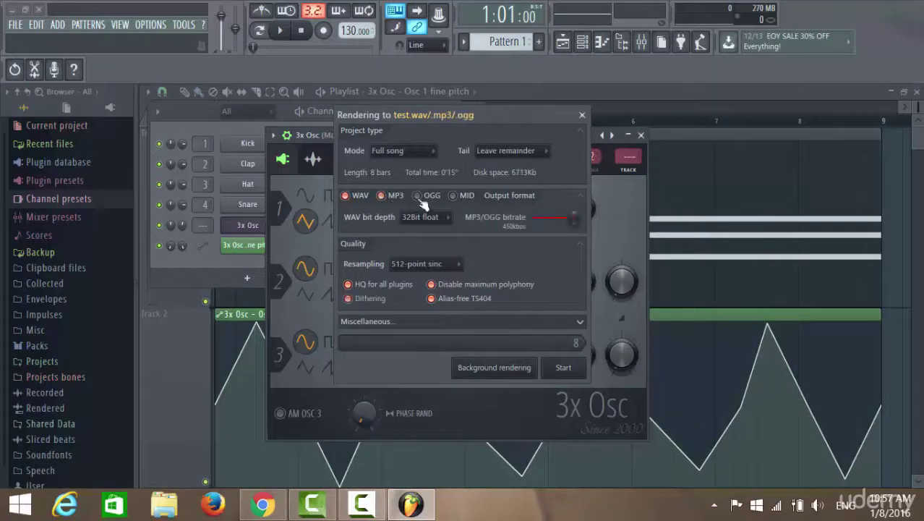
{"action": "left_click", "coordinate": [453, 196]}
{"action": "left_click", "coordinate": [453, 196]}
{"action": "left_click", "coordinate": [418, 196]}
- Set the WAV bit depth to 24Bit int in the render settings, trying 32Bit float in between
{"action": "left_click", "coordinate": [446, 218]}
{"action": "left_click", "coordinate": [422, 245]}
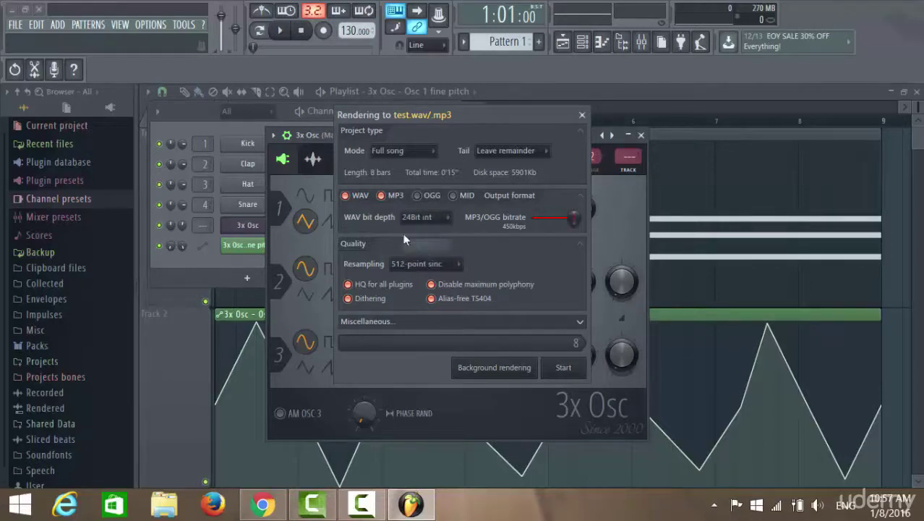
{"action": "left_click", "coordinate": [448, 218]}
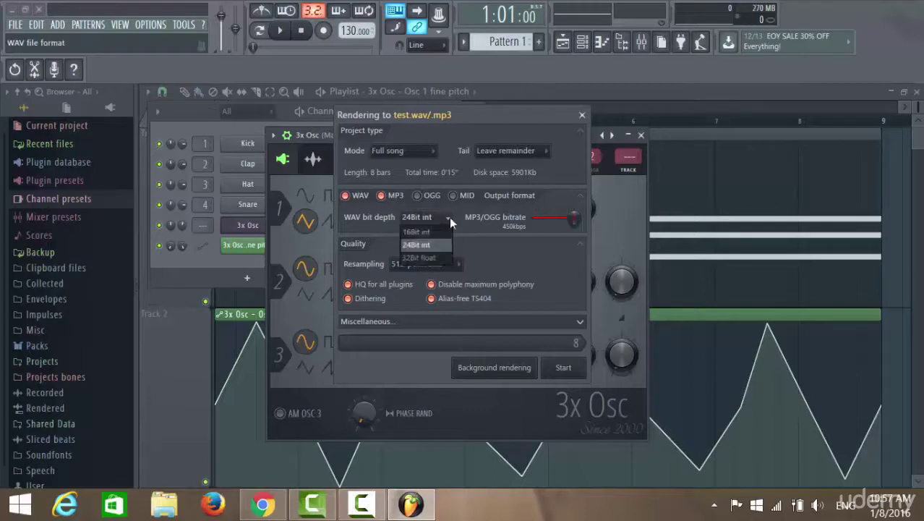
{"action": "left_click", "coordinate": [423, 257]}
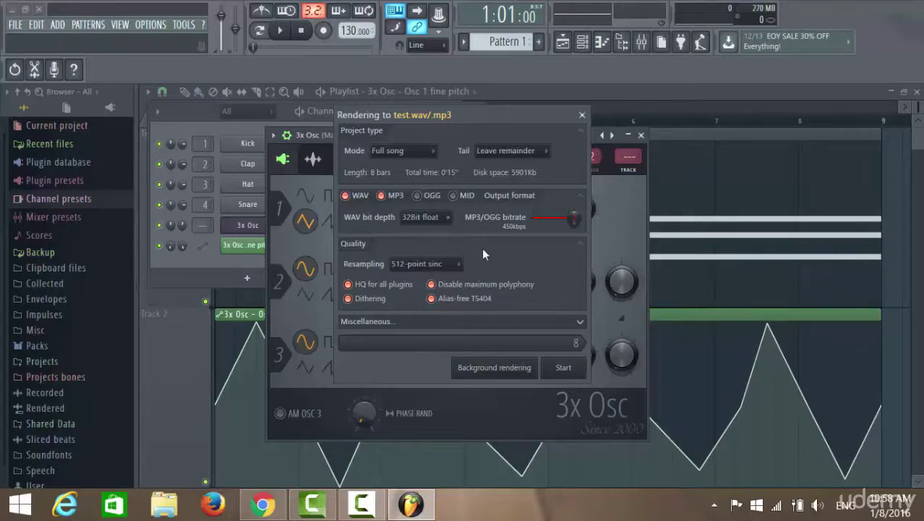
{"action": "left_click", "coordinate": [448, 219]}
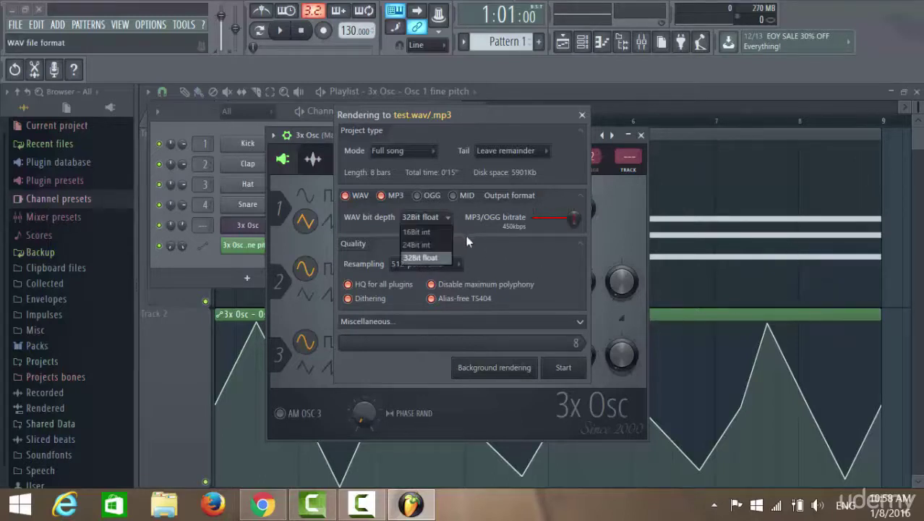
{"action": "left_click", "coordinate": [427, 244]}
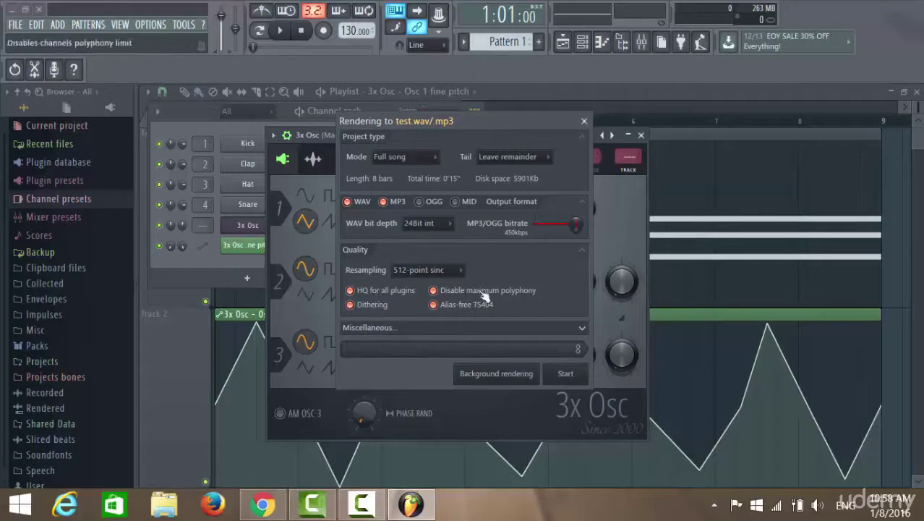
- Choose 512-point sinc resampling and start rendering the song to test.wav and MP3
{"action": "left_click", "coordinate": [459, 271]}
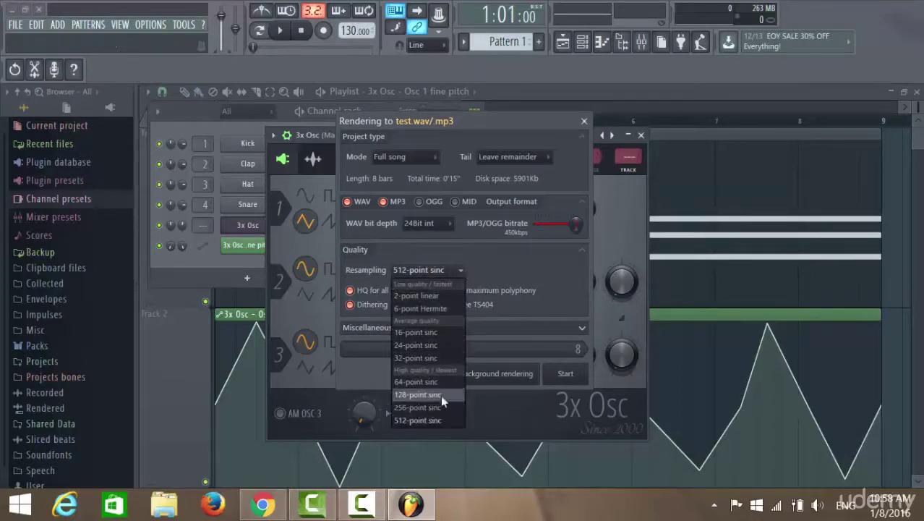
{"action": "left_click", "coordinate": [419, 420]}
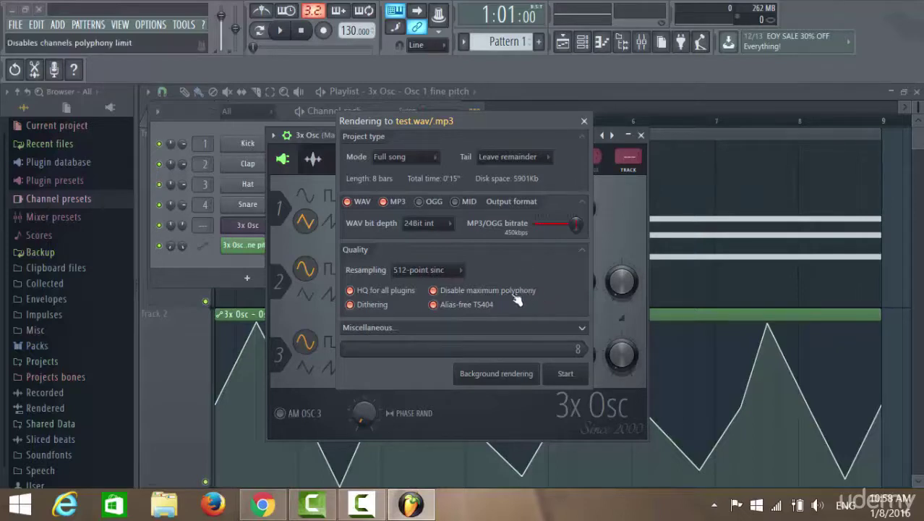
{"action": "left_click", "coordinate": [566, 374]}
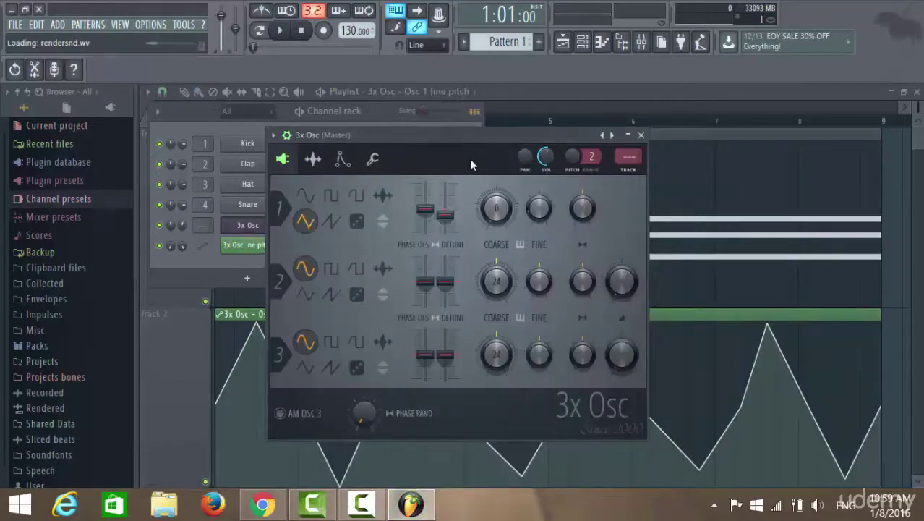
- Browse to the rendered test.wav in the Projects folder through the wave file export dialog, declining to replace the file
{"action": "left_click", "coordinate": [14, 24]}
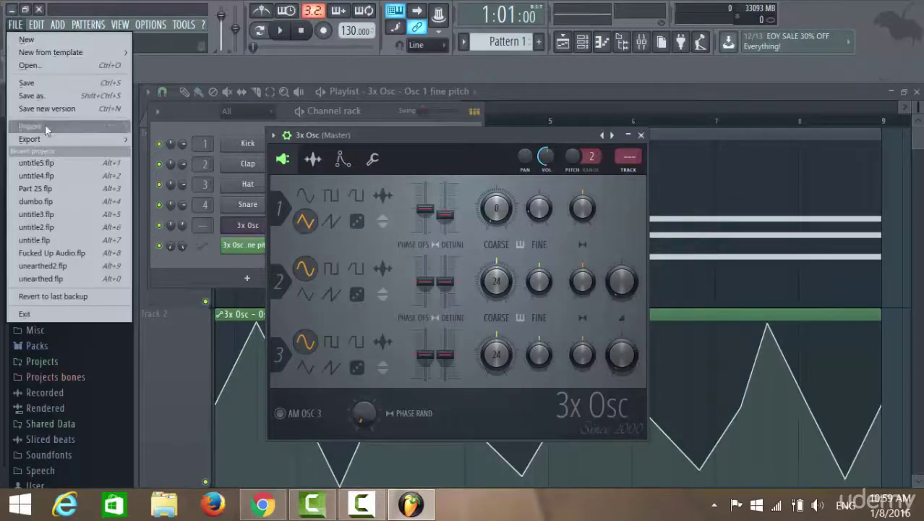
{"action": "mouse_move", "coordinate": [41, 134]}
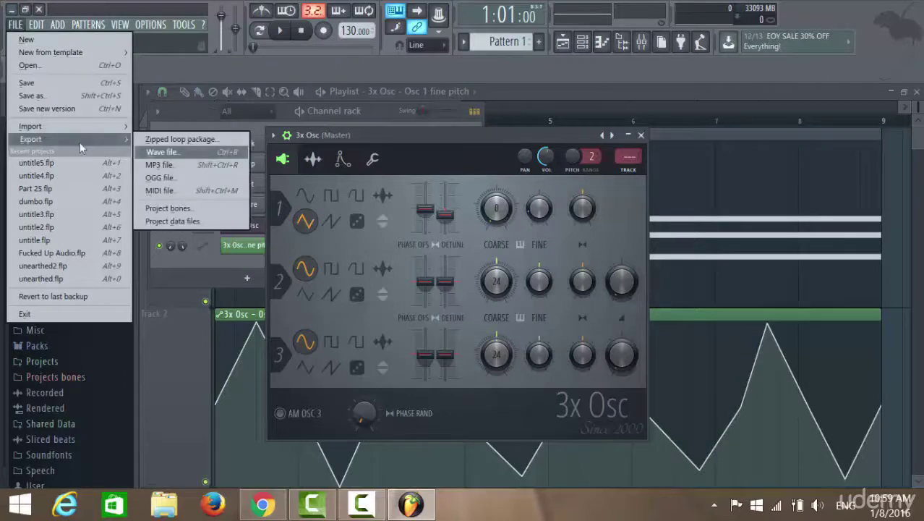
{"action": "left_click", "coordinate": [180, 156]}
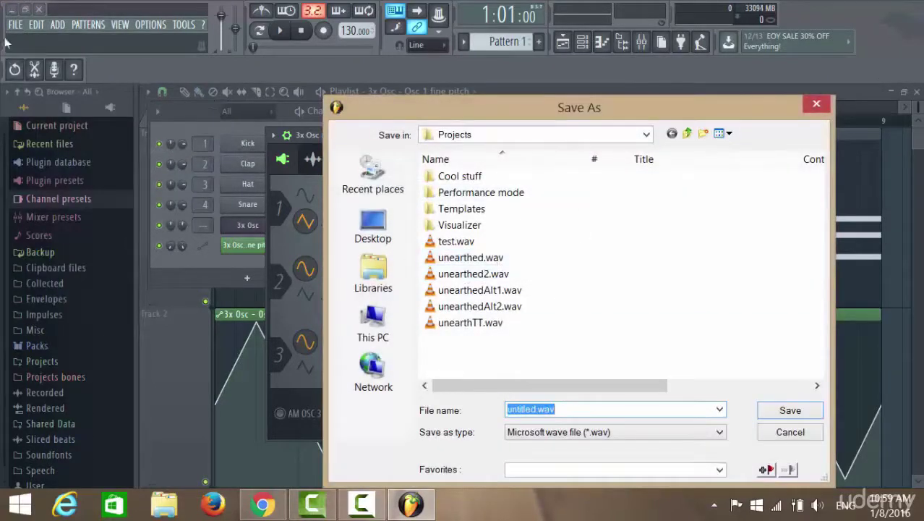
{"action": "left_click", "coordinate": [471, 377]}
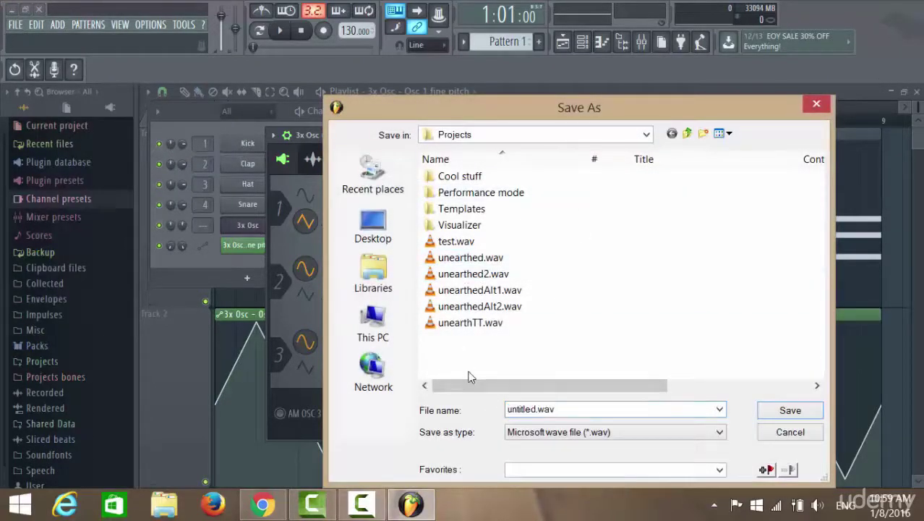
{"action": "left_click", "coordinate": [465, 244]}
{"action": "double_click", "coordinate": [466, 246]}
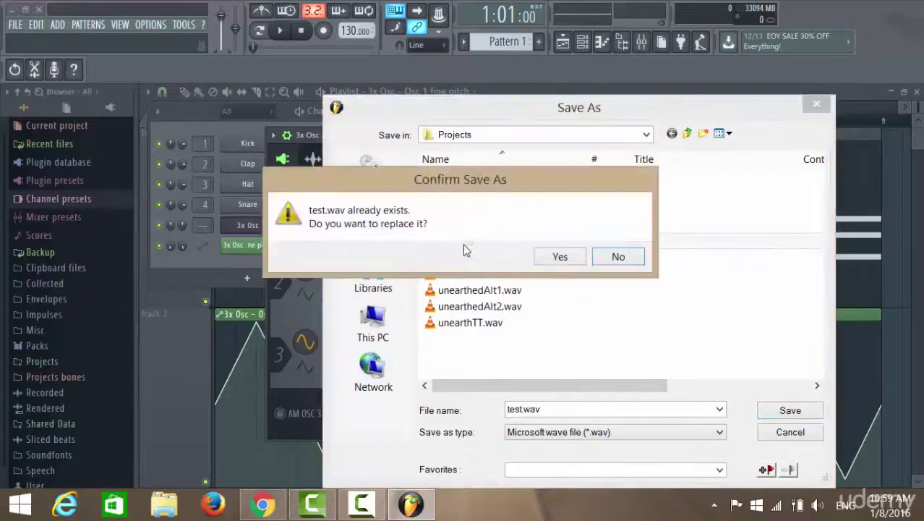
{"action": "left_click", "coordinate": [619, 258]}
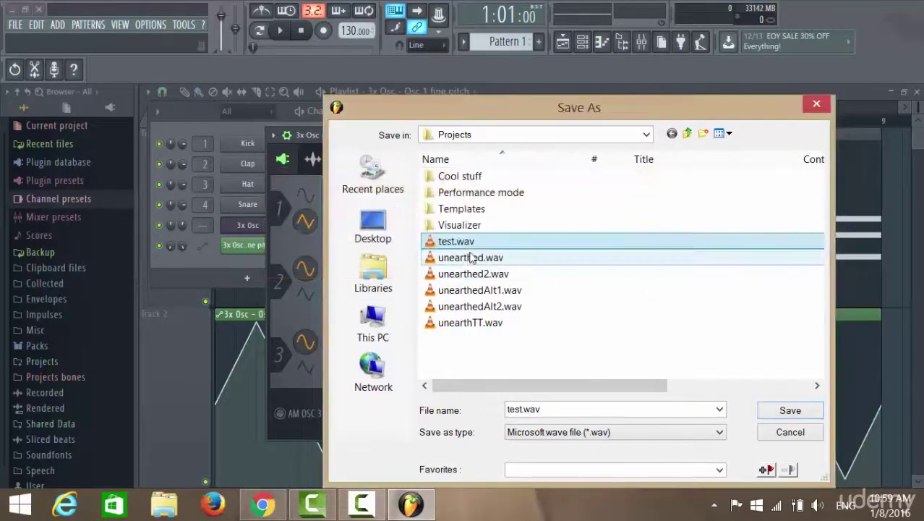
- Play test.wav in VLC media player with the volume raised to 100%, and close the player and the save dialog
{"action": "right_click", "coordinate": [470, 246]}
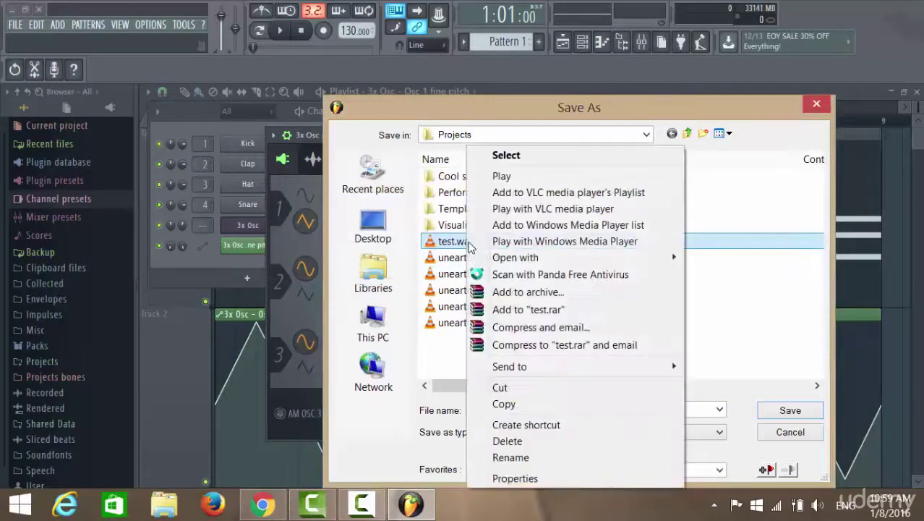
{"action": "left_click", "coordinate": [504, 177]}
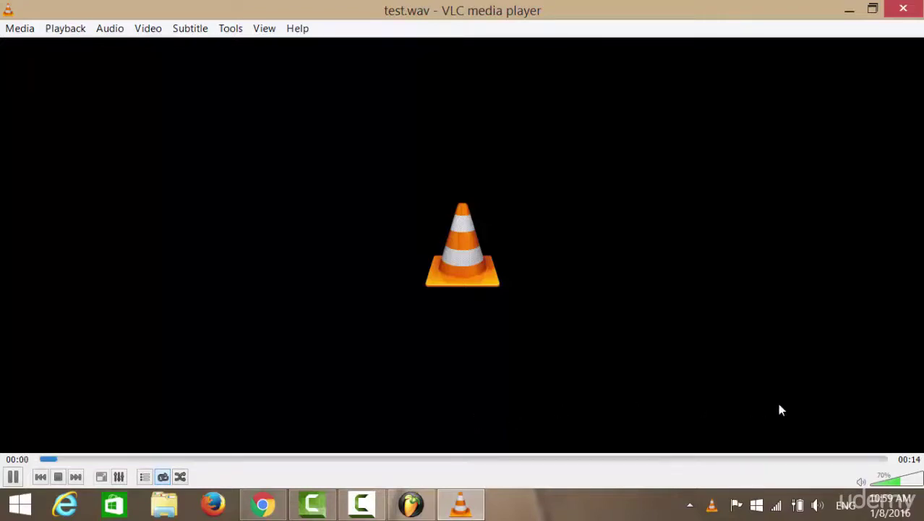
{"action": "left_click", "coordinate": [909, 483]}
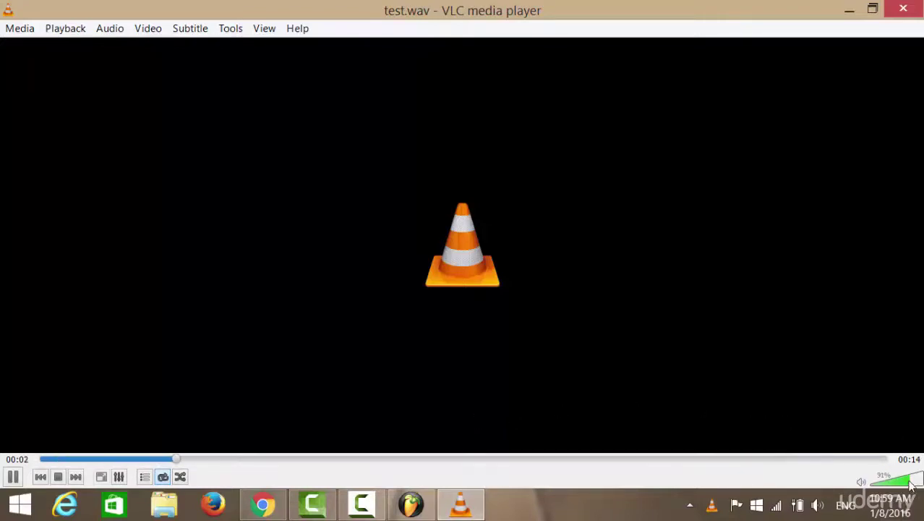
{"action": "left_click_drag", "start_coordinate": [910, 485], "coordinate": [920, 482]}
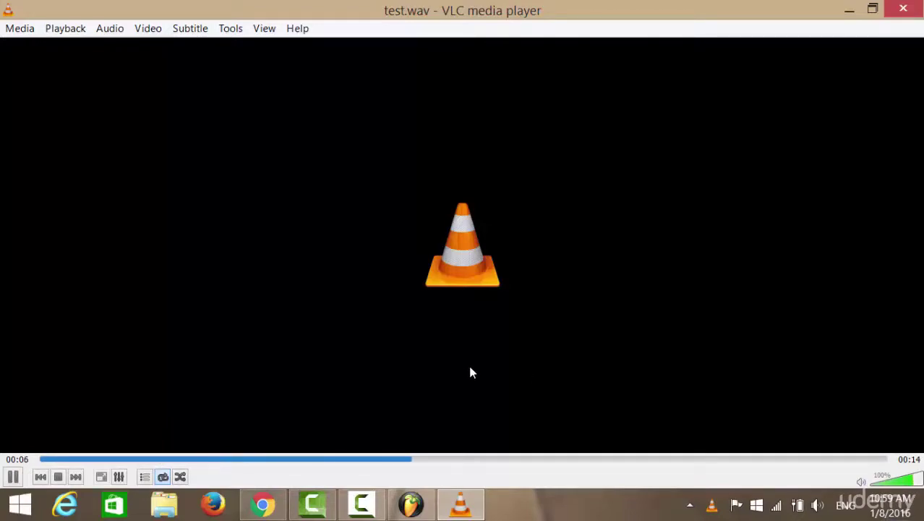
{"action": "left_click", "coordinate": [903, 8]}
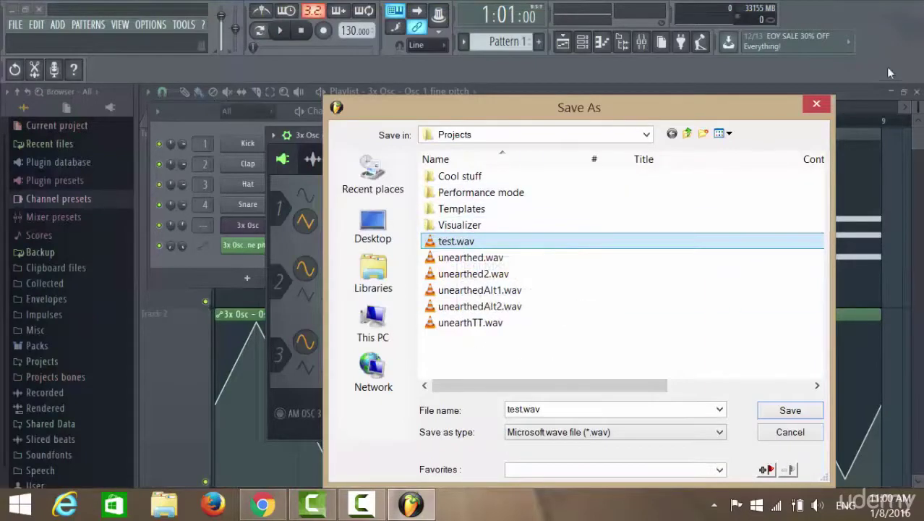
{"action": "left_click", "coordinate": [816, 103]}
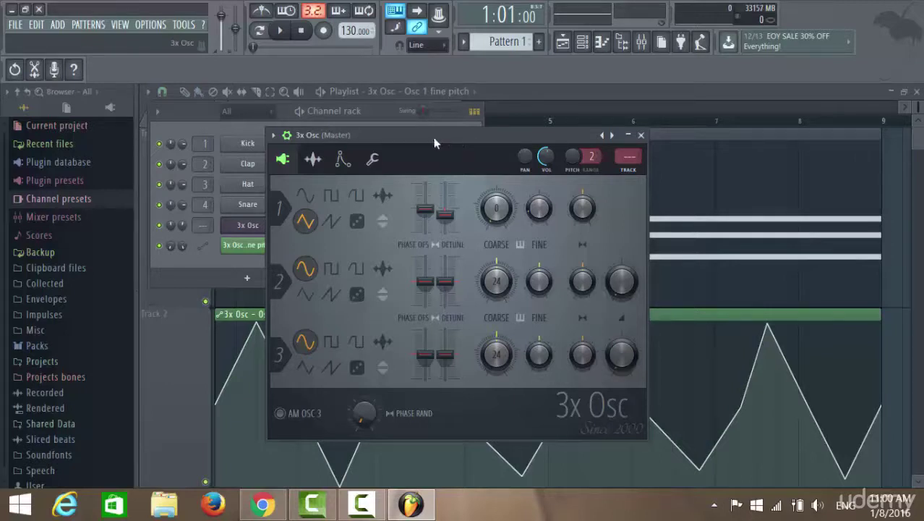
- Look over the 3x Osc plugin options and expand the 3x Osc folder of the channel presets in the browser
{"action": "left_click", "coordinate": [274, 136]}
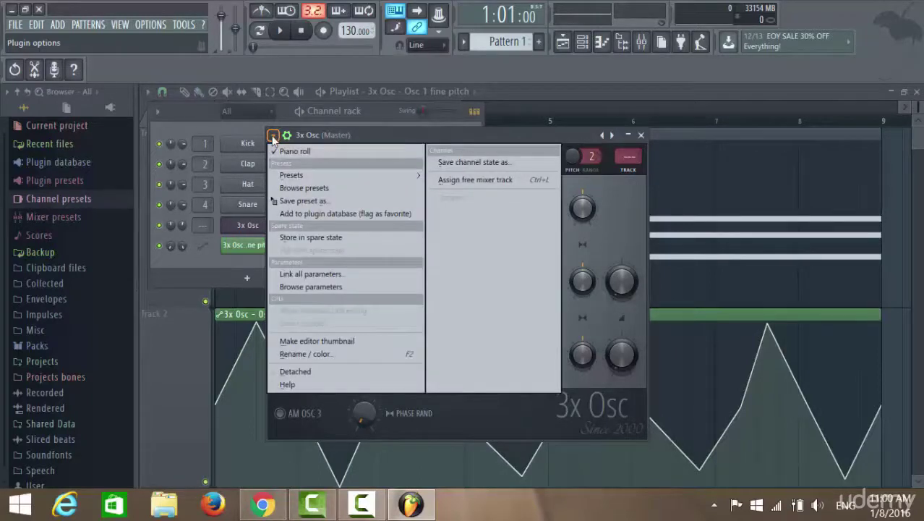
{"action": "left_click", "coordinate": [426, 141]}
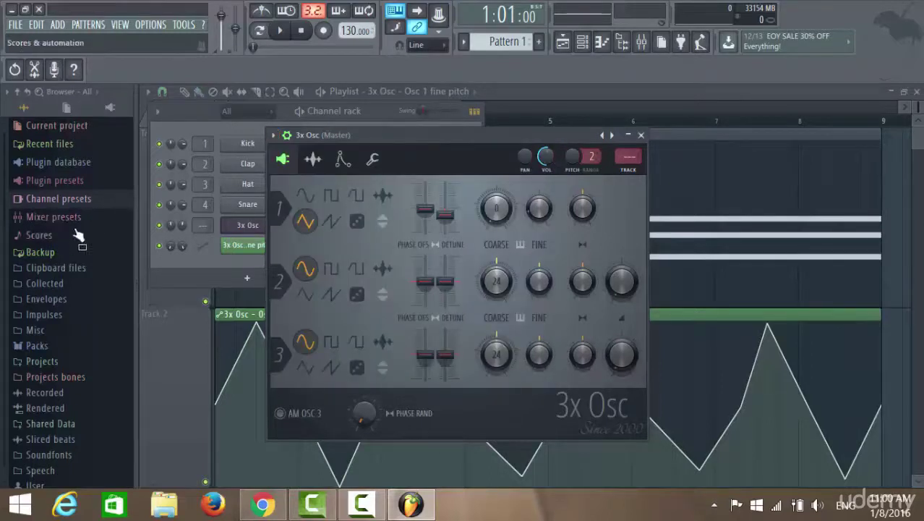
{"action": "left_click", "coordinate": [65, 198]}
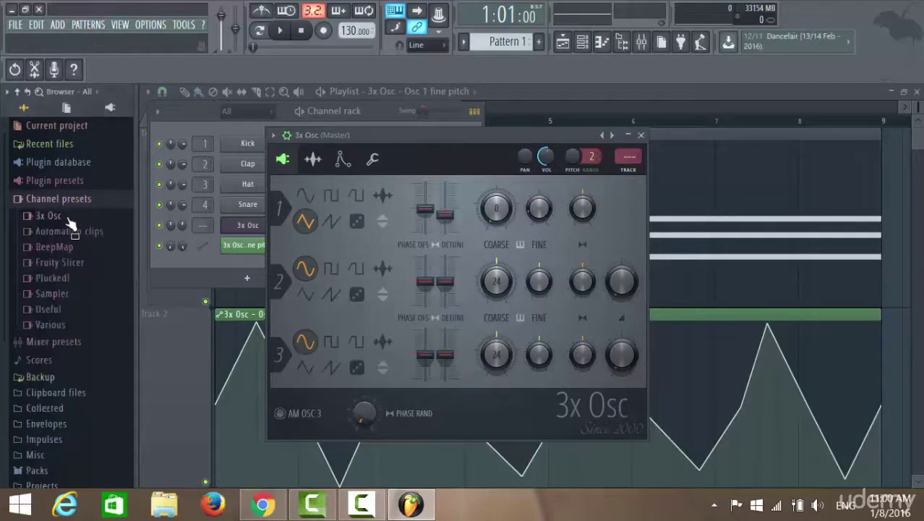
{"action": "left_click", "coordinate": [62, 215]}
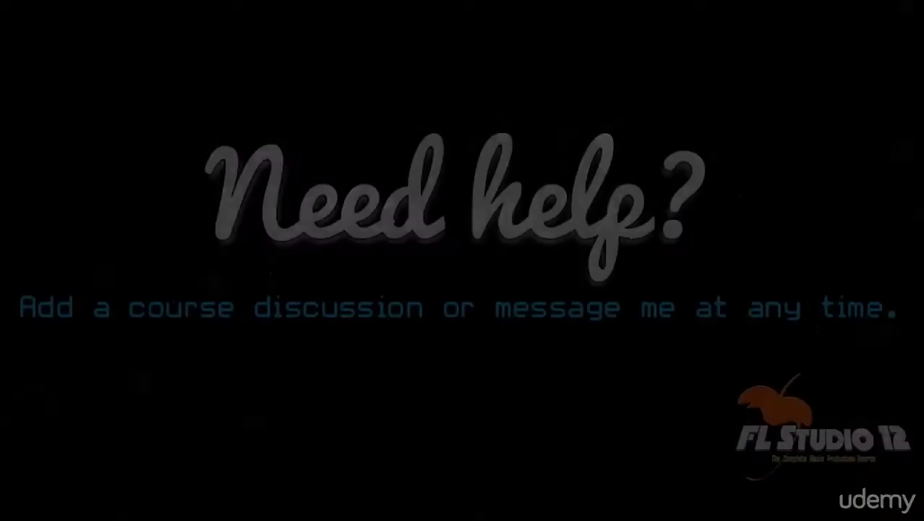